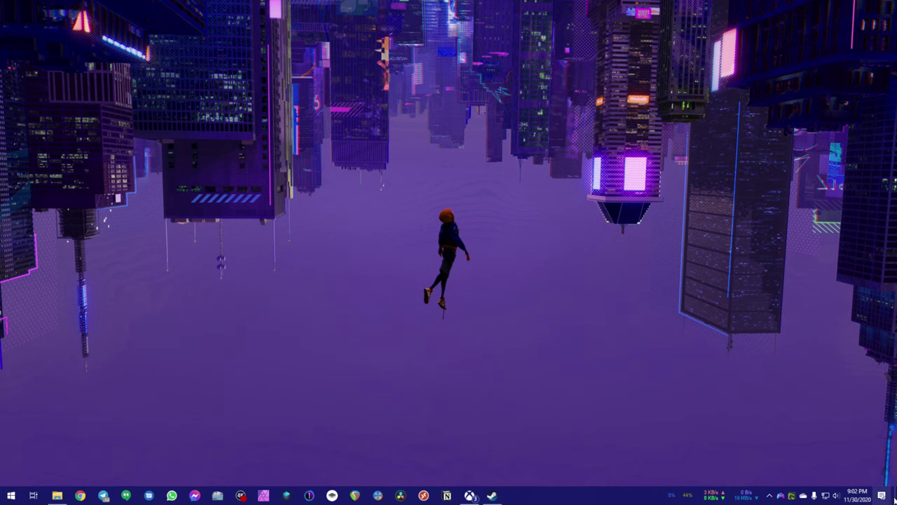
Switch to Steam and open the client's settings.
{"action": "left_click", "coordinate": [882, 496]}
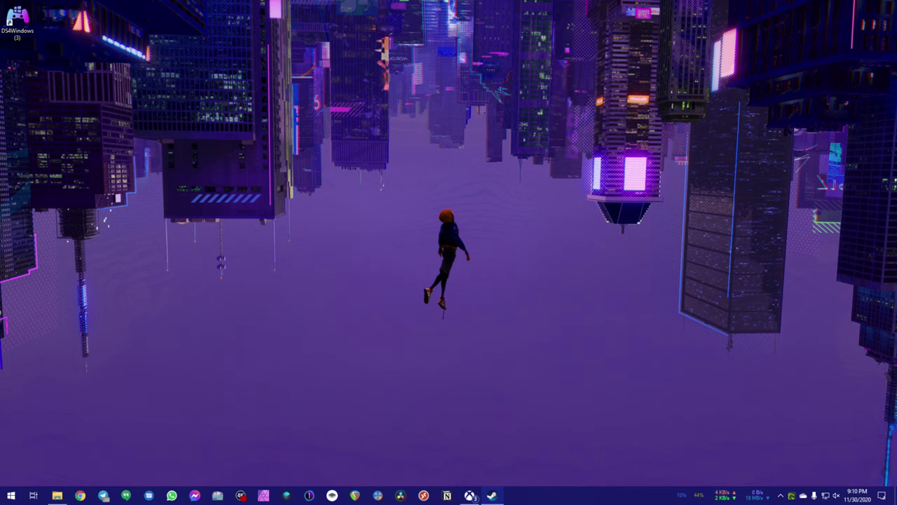
{"action": "left_click", "coordinate": [494, 496]}
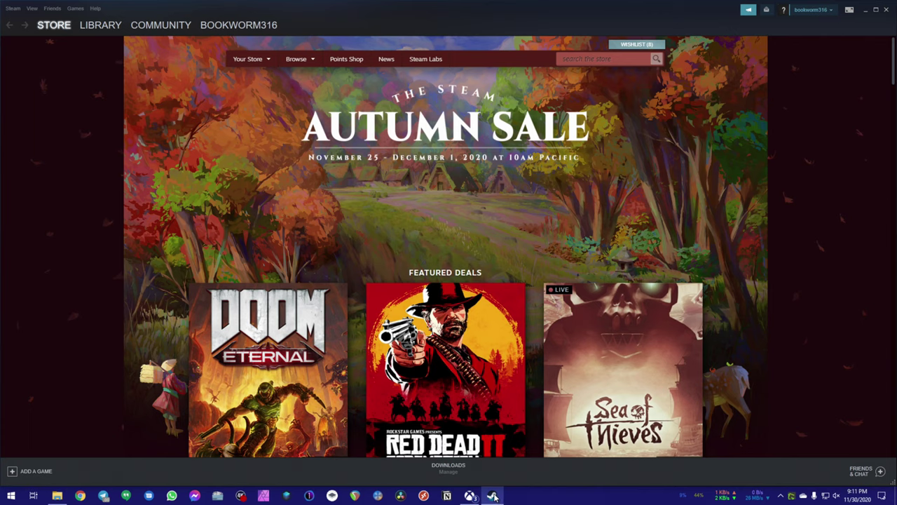
{"action": "left_click", "coordinate": [31, 9]}
{"action": "left_click", "coordinate": [12, 10]}
{"action": "left_click", "coordinate": [12, 9]}
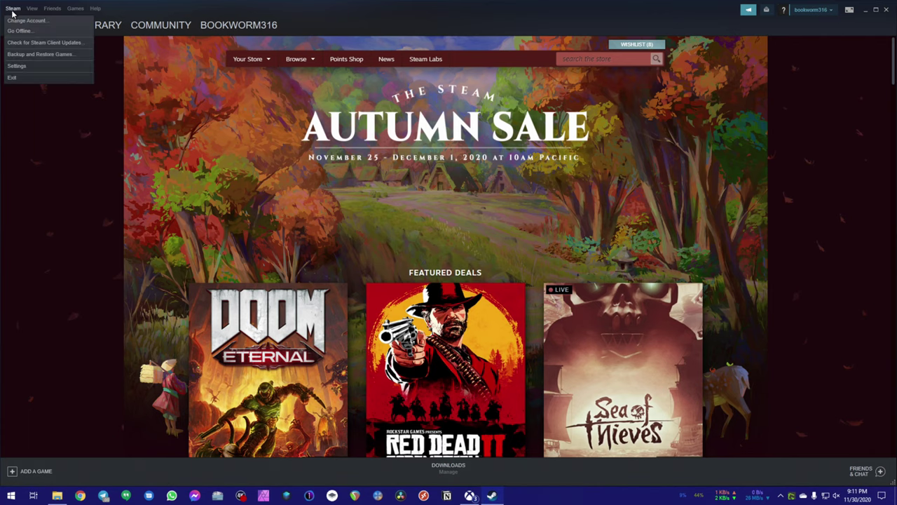
{"action": "left_click", "coordinate": [19, 67]}
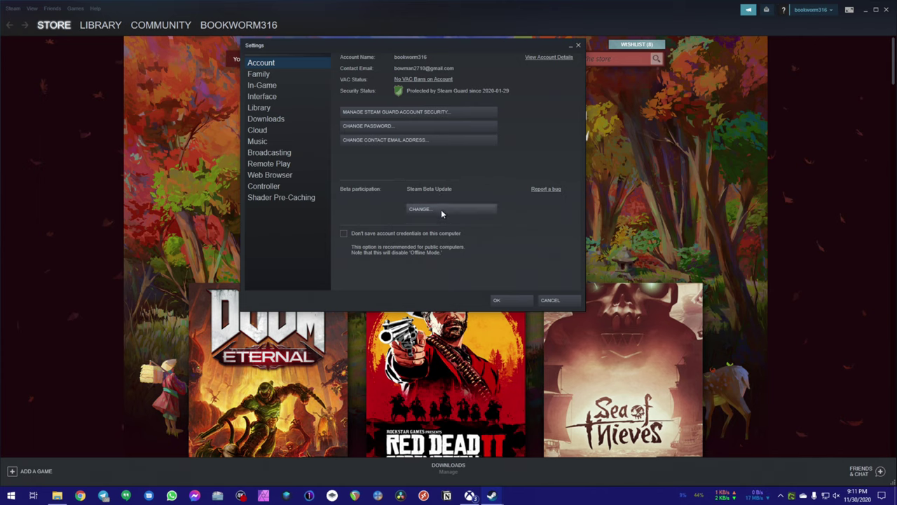
Set the account's beta participation to Steam Beta Update and confirm the choice.
{"action": "left_click", "coordinate": [441, 209]}
{"action": "left_click", "coordinate": [415, 272]}
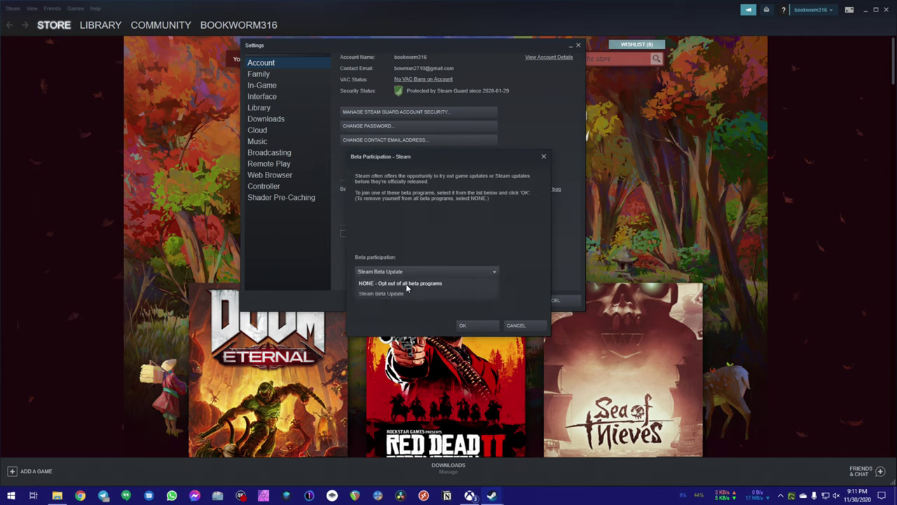
{"action": "left_click", "coordinate": [385, 293]}
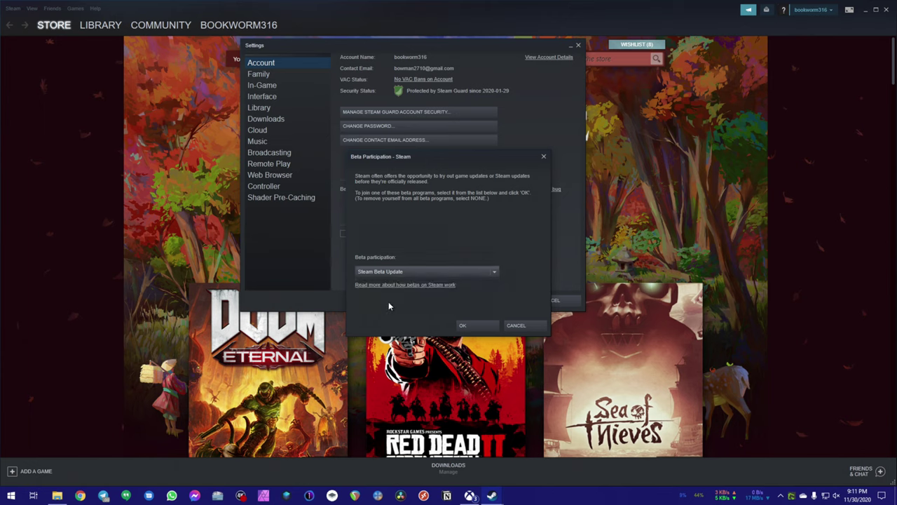
{"action": "left_click", "coordinate": [469, 326]}
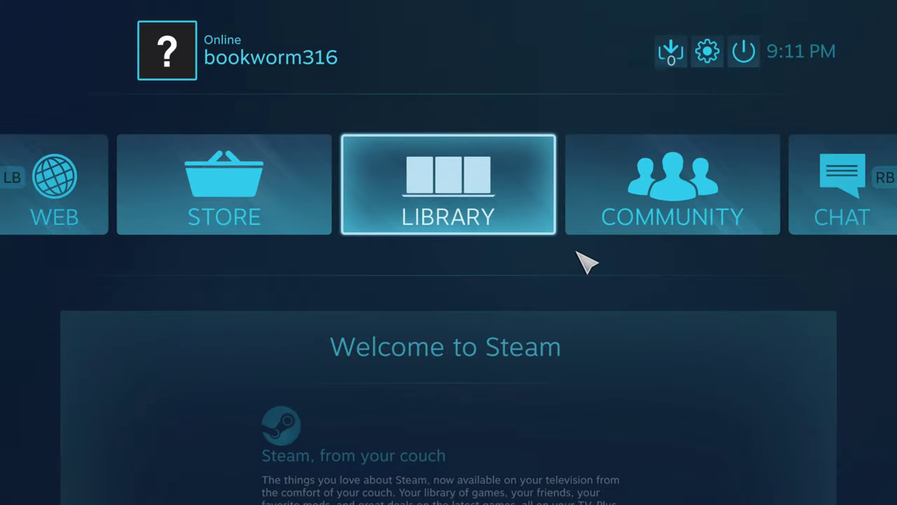
Open Controller Settings from the Big Picture home screen's settings.
{"action": "key", "text": "Down"}
{"action": "key", "text": "Up"}
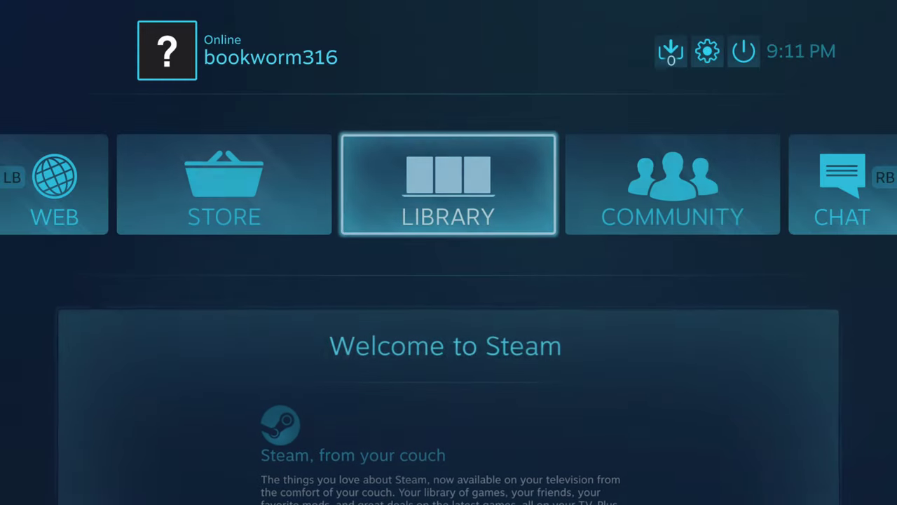
{"action": "key", "text": "Up"}
{"action": "key", "text": "Left"}
{"action": "key", "text": "Left"}
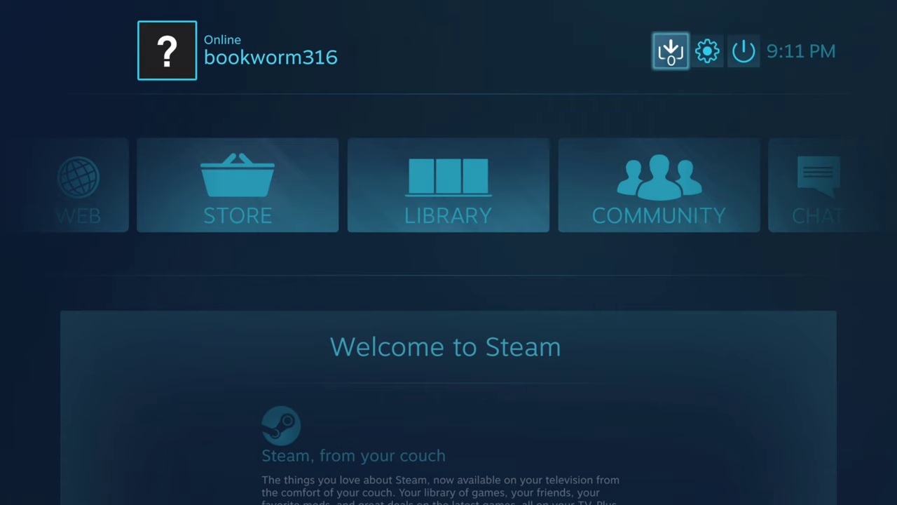
{"action": "key", "text": "Right"}
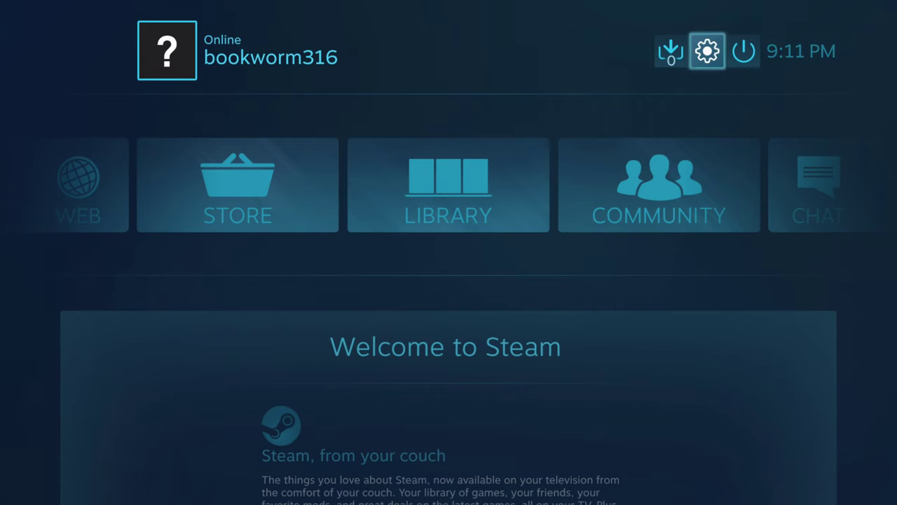
{"action": "key", "text": "Return"}
{"action": "key", "text": "Down"}
{"action": "key", "text": "Down"}
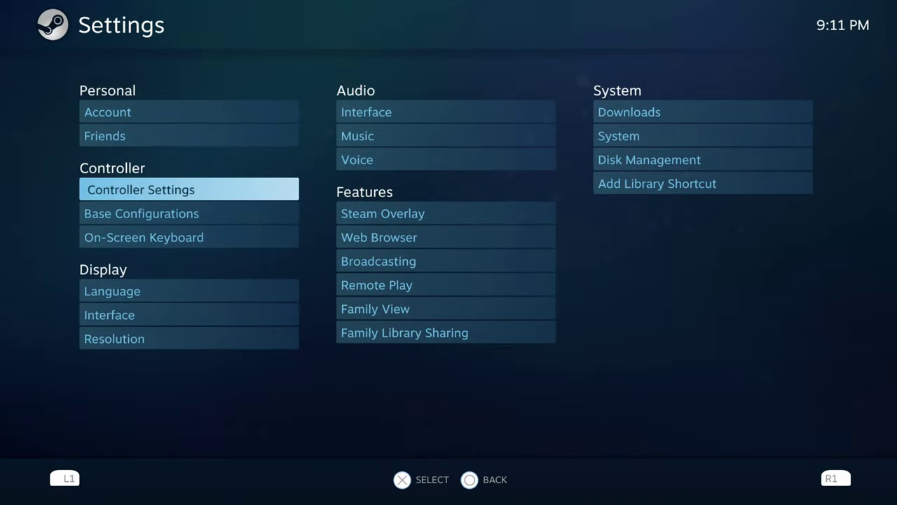
{"action": "key", "text": "Return"}
Review the configuration support options, controller shutdown time and the detected PlayStation 5 Controller entry.
{"action": "key", "text": "Down"}
{"action": "key", "text": "Down"}
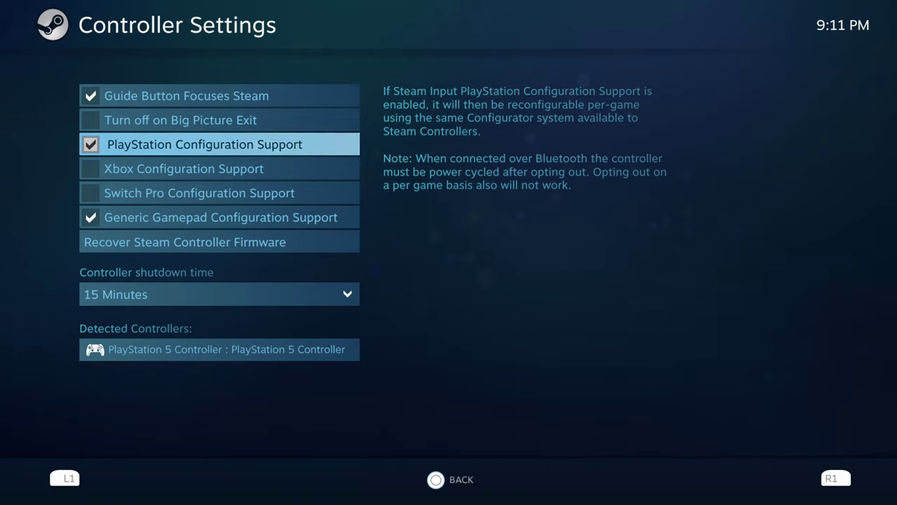
{"action": "key", "text": "Down"}
{"action": "key", "text": "Down"}
{"action": "key", "text": "Down"}
{"action": "key", "text": "Down"}
{"action": "key", "text": "Down"}
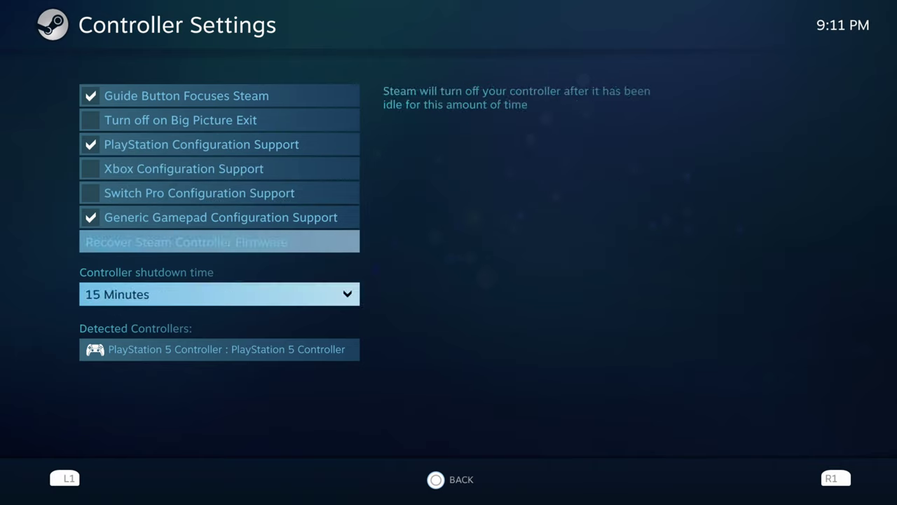
{"action": "key", "text": "Down"}
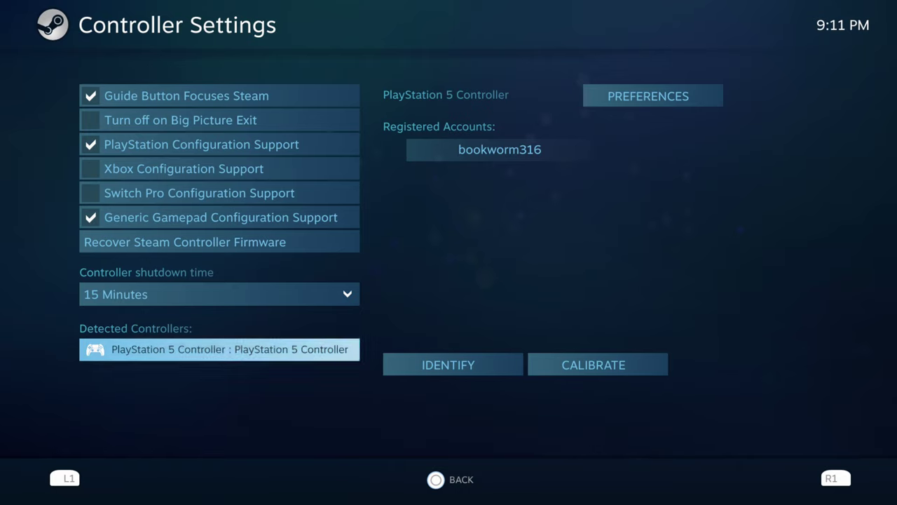
Inspect the rumble and light options in the detected PlayStation 5 Controller's preferences, leaving them without submitting.
{"action": "key", "text": "Right"}
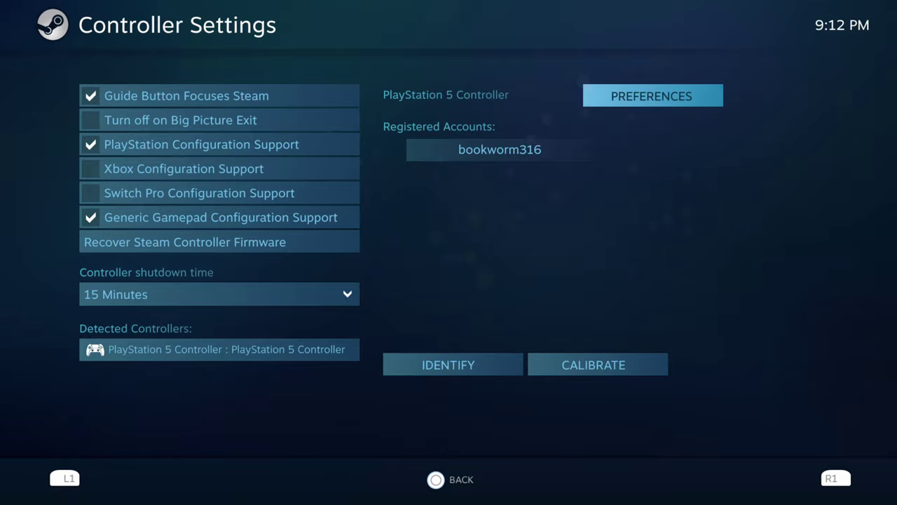
{"action": "key", "text": "Return"}
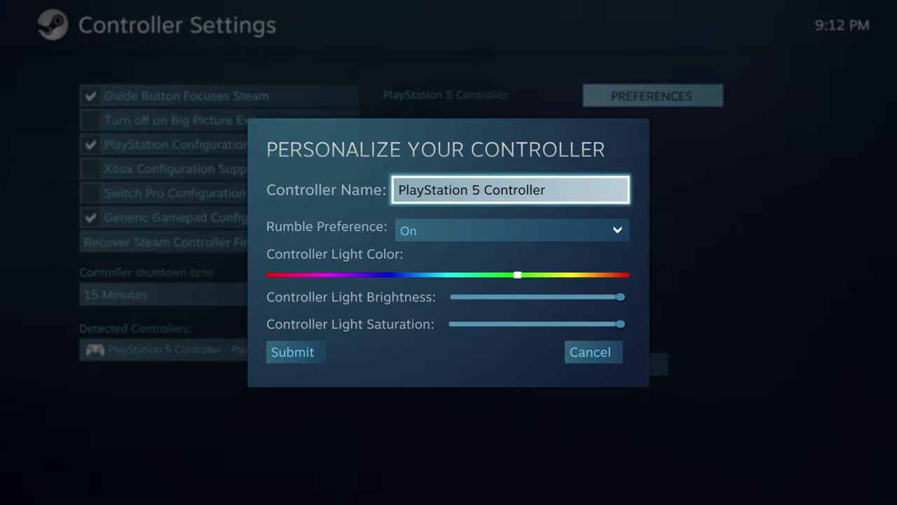
{"action": "key", "text": "Down"}
{"action": "key", "text": "Down"}
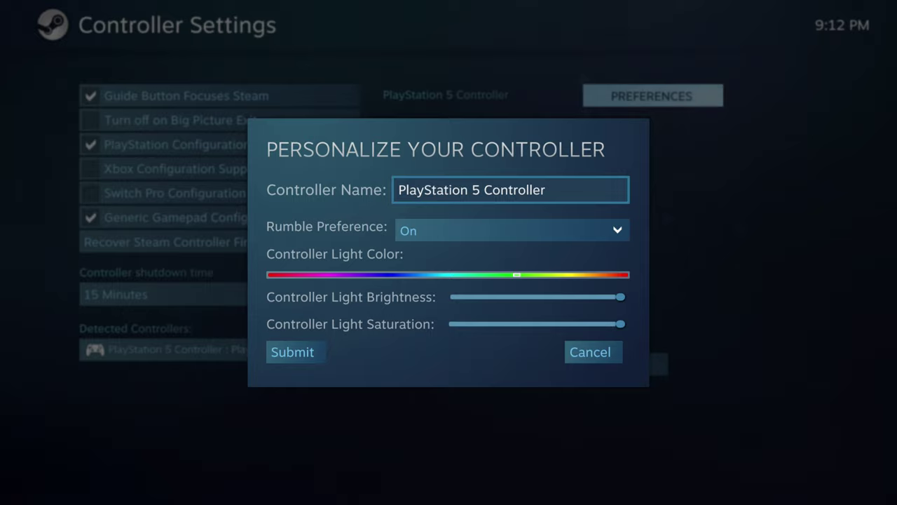
{"action": "key", "text": "Escape"}
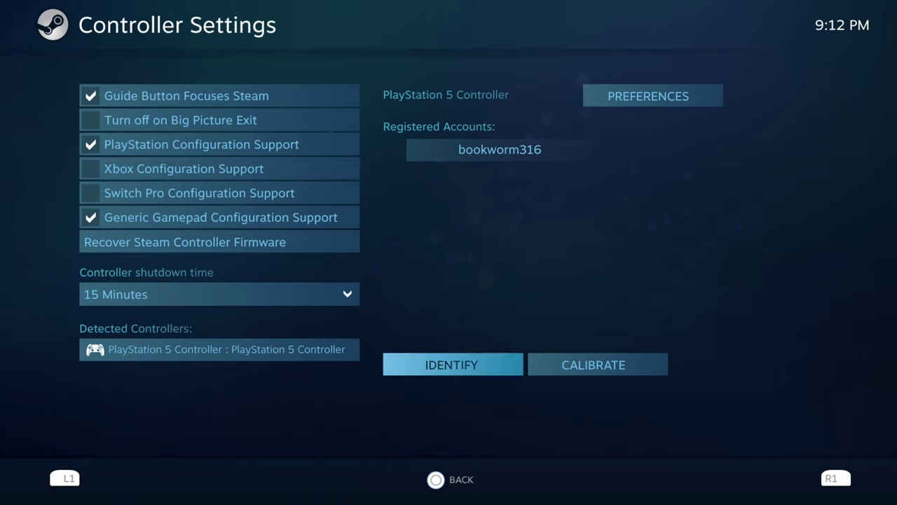
Inspect the stick deadzone and autocalibration options in the PlayStation 5 Controller's calibration dialog, leaving it without calibrating.
{"action": "key", "text": "Right"}
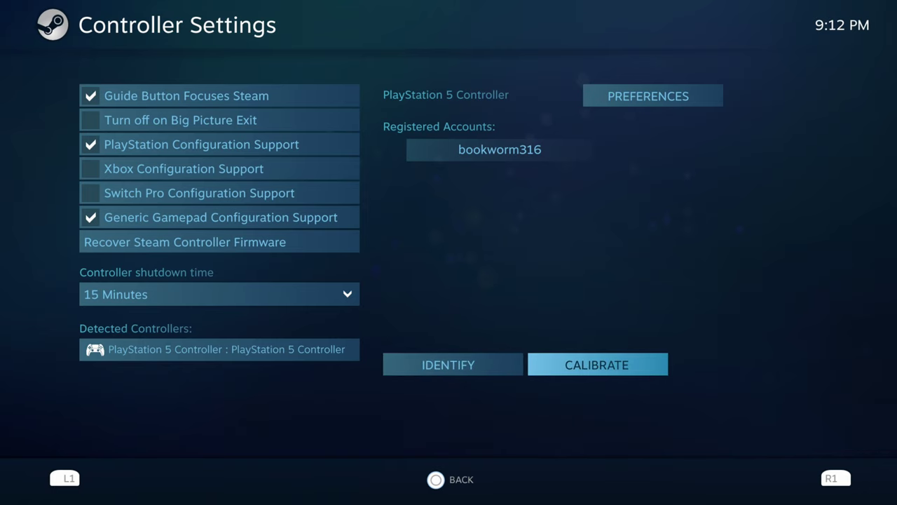
{"action": "key", "text": "Return"}
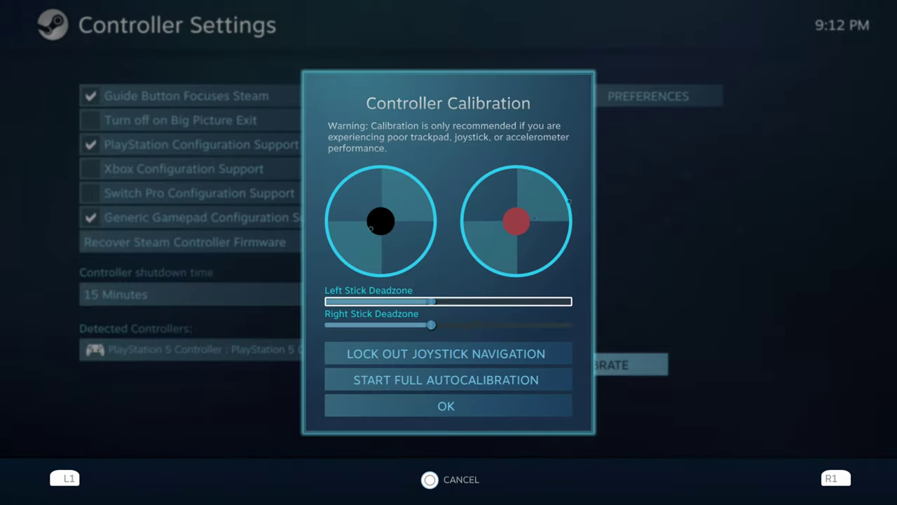
{"action": "key", "text": "Escape"}
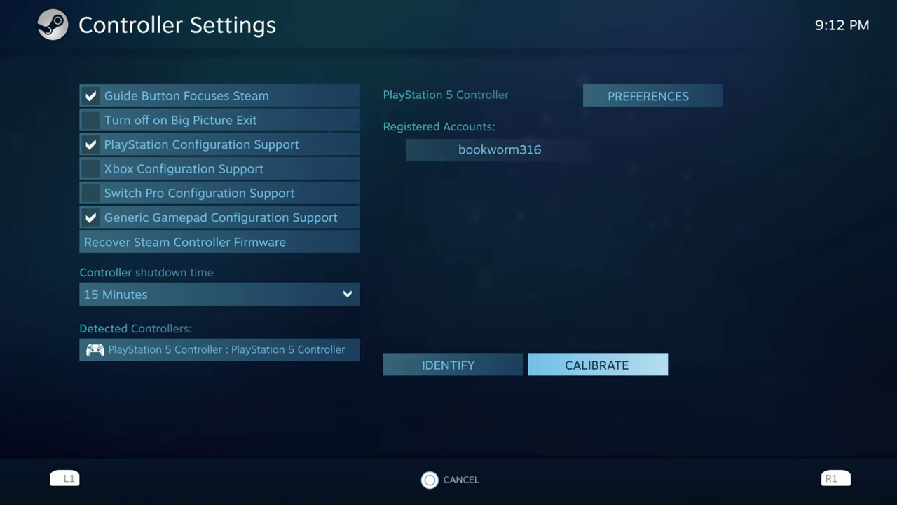
Leave the settings and go back to the Library entry on the Big Picture home screen.
{"action": "key", "text": "Left"}
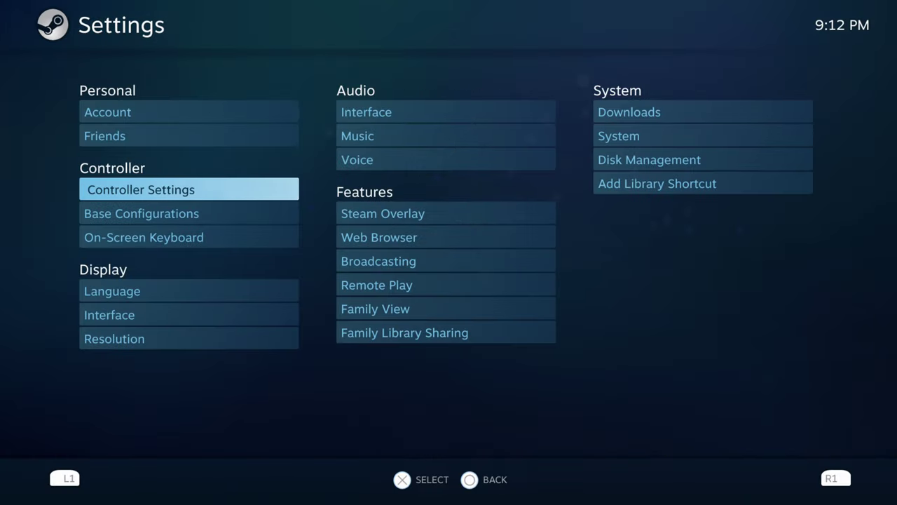
{"action": "key", "text": "Escape"}
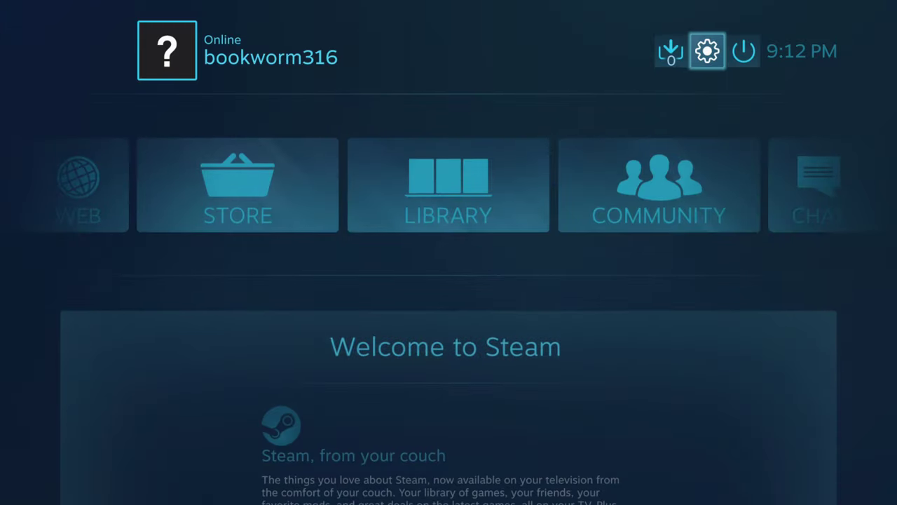
{"action": "key", "text": "Down"}
{"action": "key", "text": "Down"}
{"action": "key", "text": "Up"}
{"action": "key", "text": "Left"}
{"action": "key", "text": "Left"}
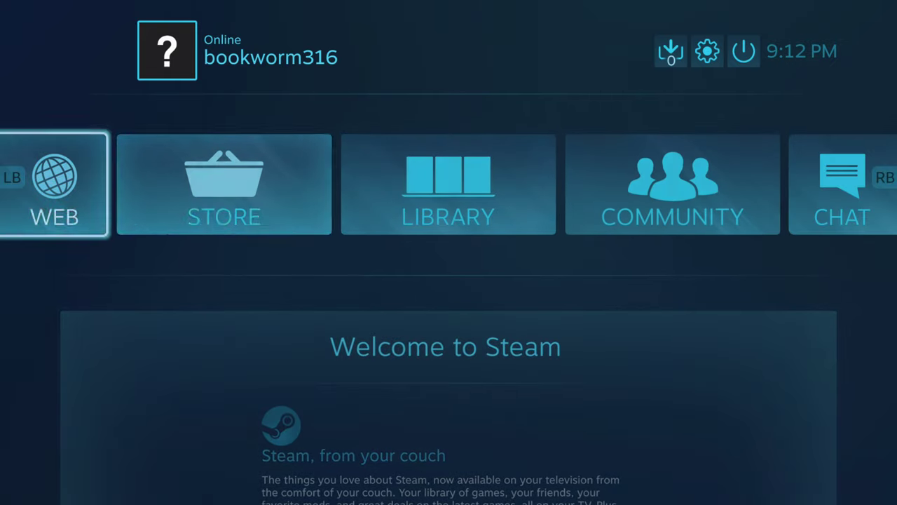
{"action": "key", "text": "Right"}
{"action": "key", "text": "Right"}
Bring up the Steam overlay over the game 20XX and open its Controller Configuration.
{"action": "key", "text": "shift+Tab"}
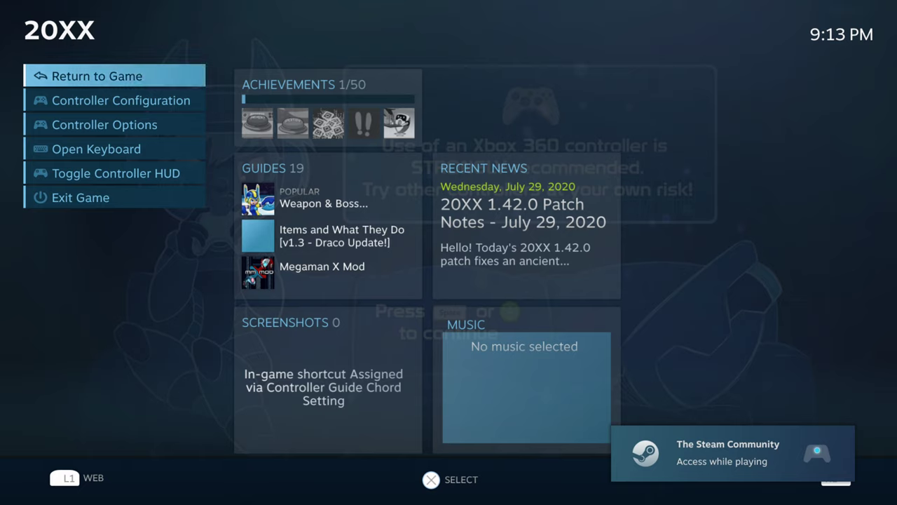
{"action": "key", "text": "Down"}
{"action": "key", "text": "Down"}
{"action": "key", "text": "Up"}
{"action": "key", "text": "Up"}
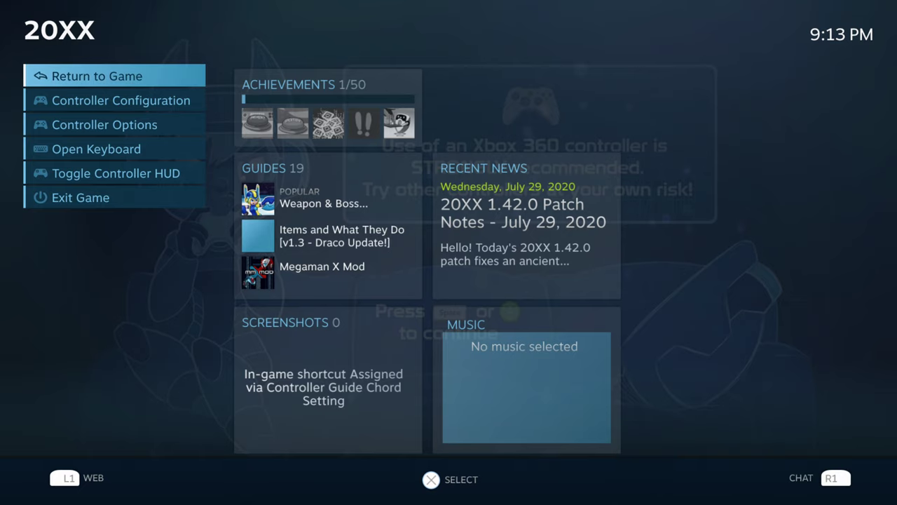
{"action": "key", "text": "Down"}
{"action": "key", "text": "Return"}
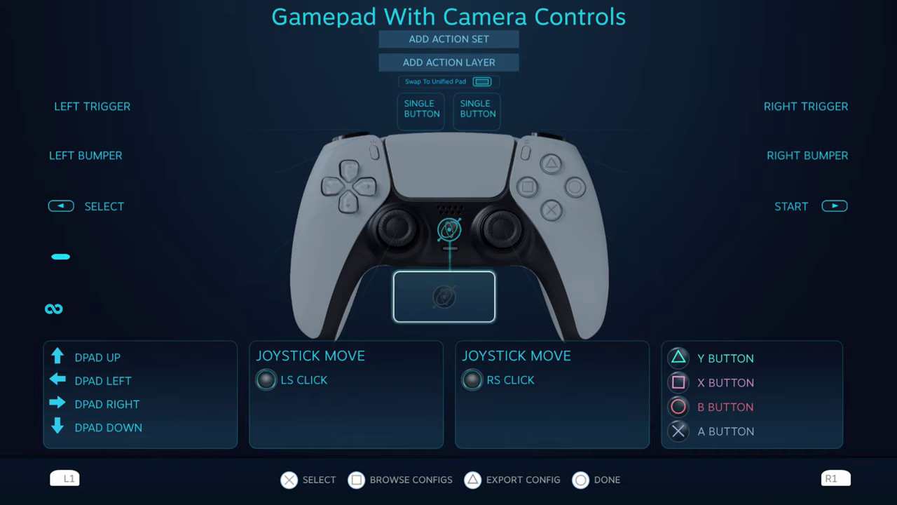
Look over the Select button and joystick bindings in the Gamepad With Camera Controls layout.
{"action": "key", "text": "Left"}
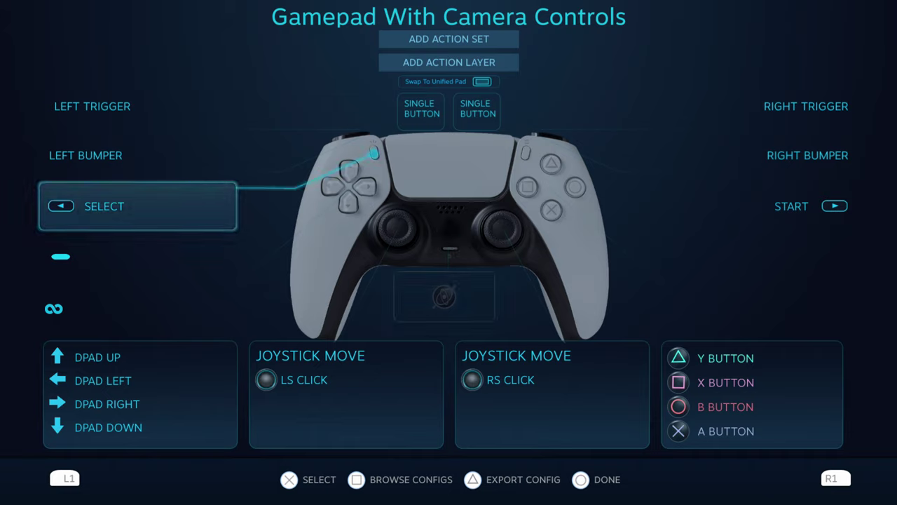
{"action": "key", "text": "Up"}
{"action": "key", "text": "Right"}
{"action": "key", "text": "Down"}
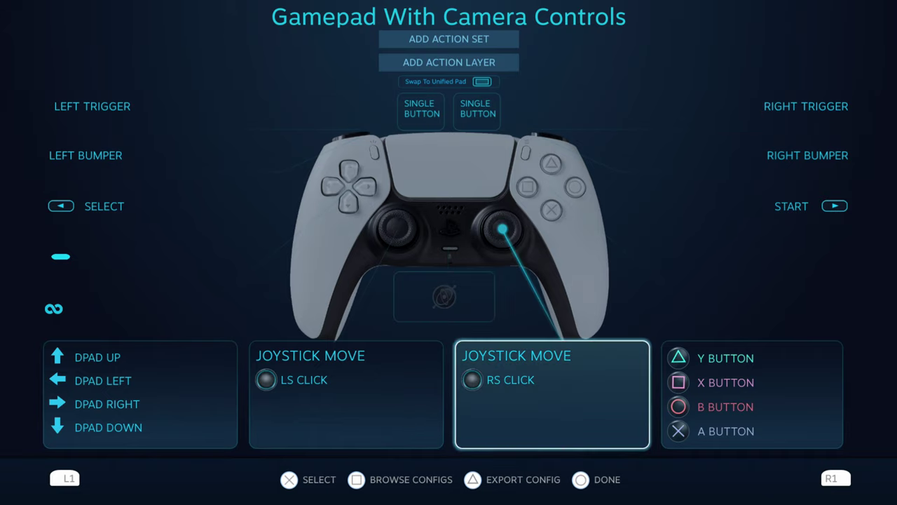
{"action": "key", "text": "Left"}
{"action": "key", "text": "Left"}
{"action": "key", "text": "Right"}
Browse the generic gamepad templates available for import and return to the current layout without importing one.
{"action": "key", "text": "x"}
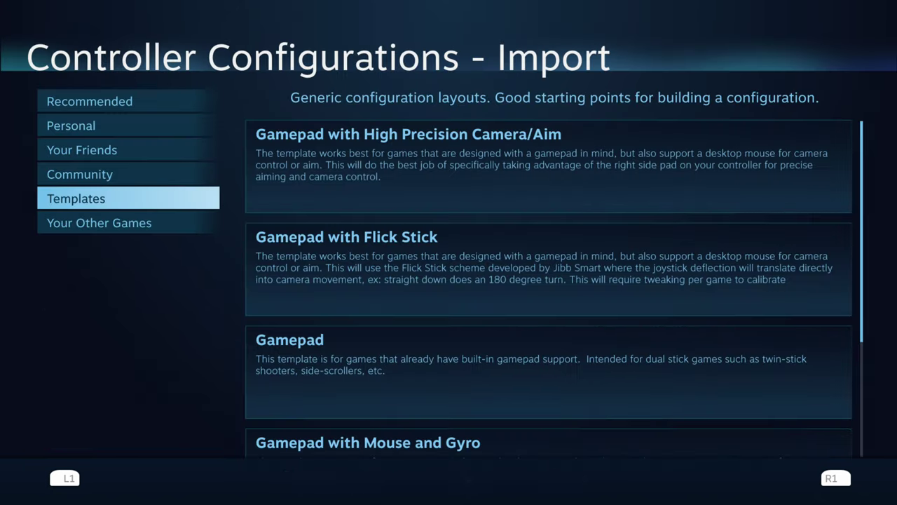
{"action": "key", "text": "Right"}
{"action": "key", "text": "Down"}
{"action": "key", "text": "Down"}
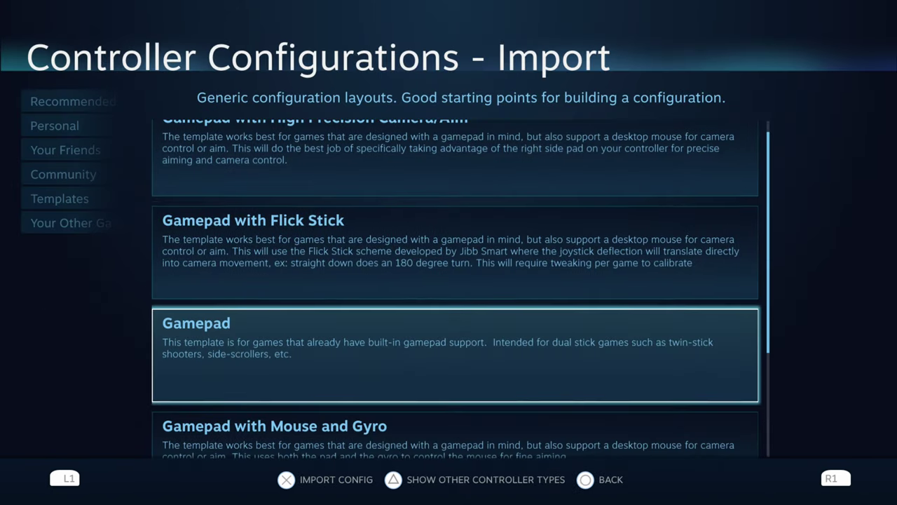
{"action": "key", "text": "Down"}
{"action": "key", "text": "Down"}
{"action": "key", "text": "Up"}
{"action": "key", "text": "Up"}
{"action": "key", "text": "Up"}
{"action": "key", "text": "Up"}
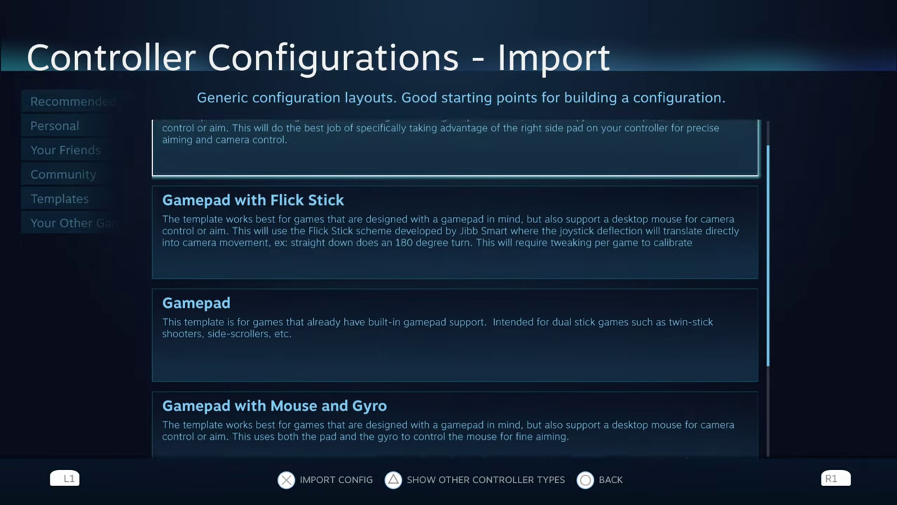
{"action": "key", "text": "Left"}
{"action": "key", "text": "Escape"}
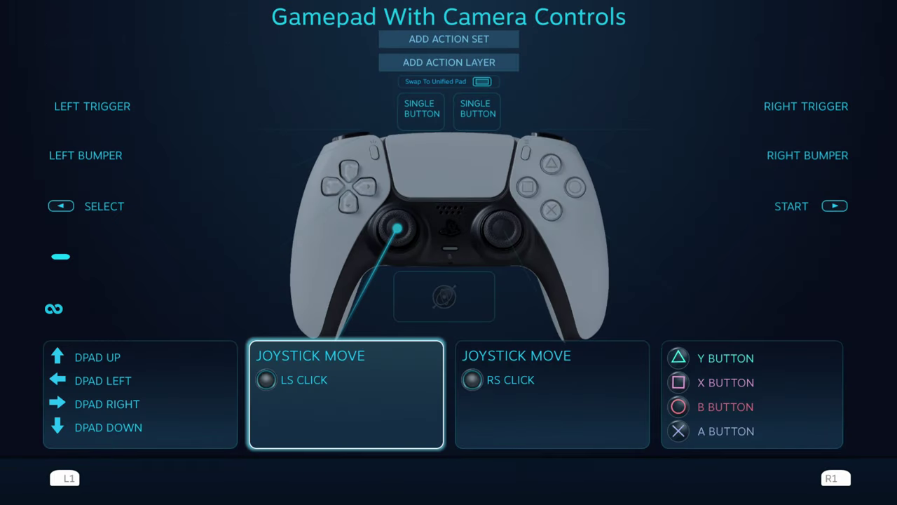
Examine the layout's face button bindings and move the selection back to the Select button's binding.
{"action": "key", "text": "Right"}
{"action": "key", "text": "Right"}
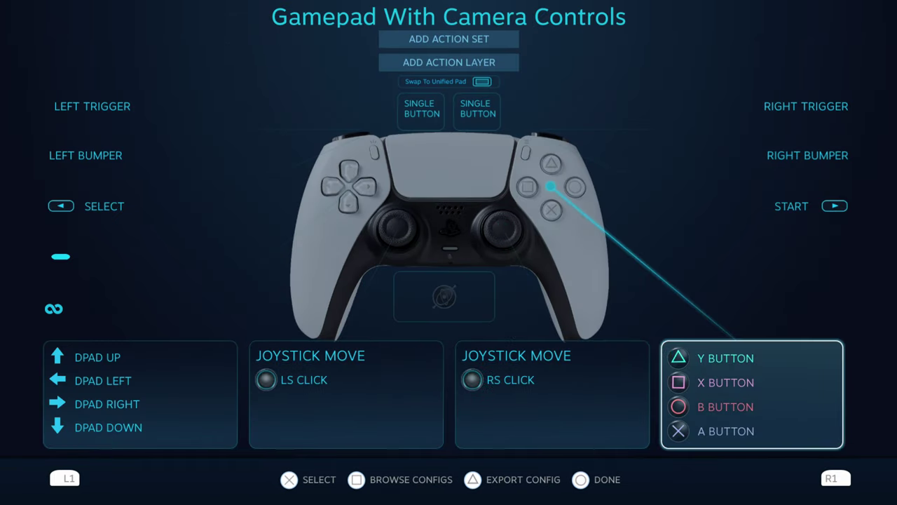
{"action": "key", "text": "Left"}
{"action": "key", "text": "Left"}
{"action": "key", "text": "Left"}
{"action": "key", "text": "Up"}
{"action": "key", "text": "Up"}
{"action": "key", "text": "Up"}
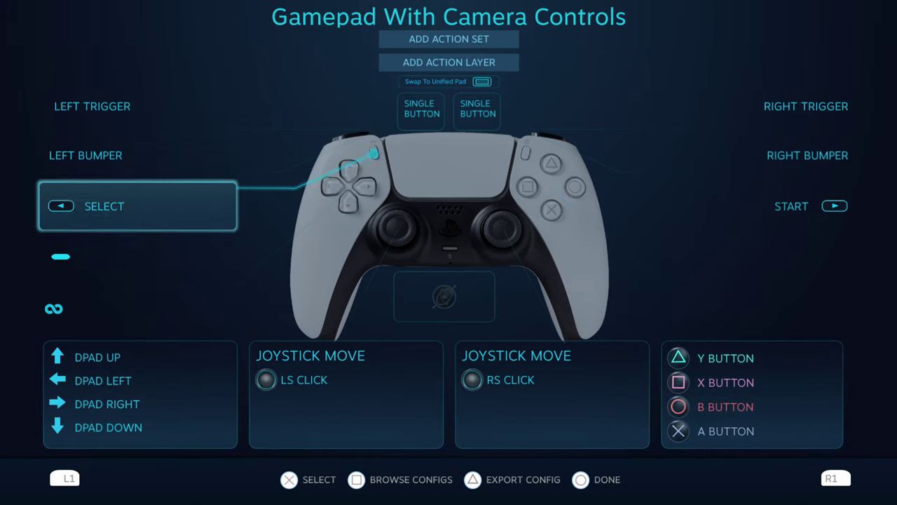
Examine the layout's left trigger binding, action set and action layer options, and the touchpad's two single-button bindings.
{"action": "key", "text": "Up"}
{"action": "key", "text": "Up"}
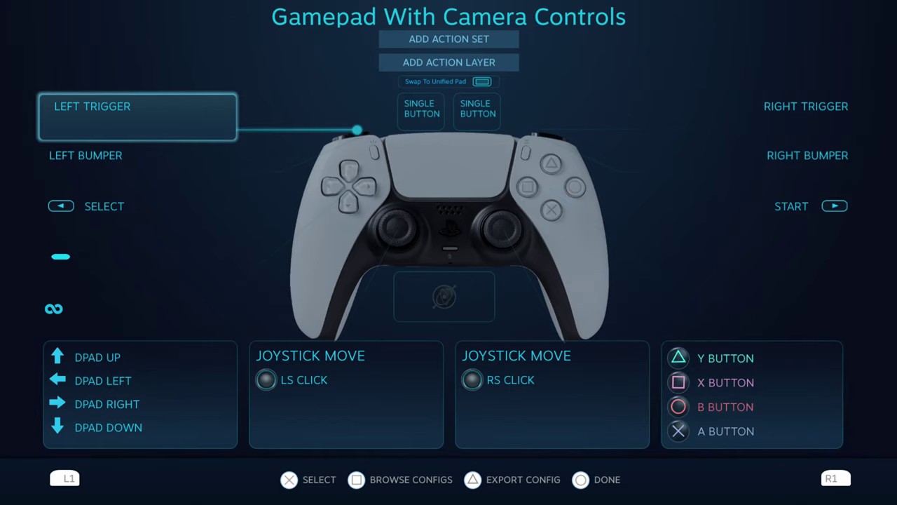
{"action": "key", "text": "Right"}
{"action": "key", "text": "Up"}
{"action": "key", "text": "Up"}
{"action": "key", "text": "Up"}
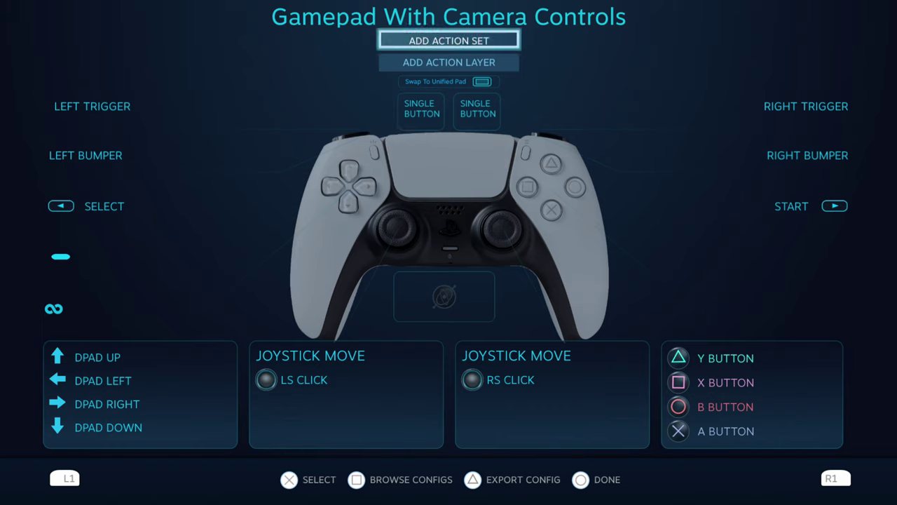
{"action": "key", "text": "Down"}
{"action": "key", "text": "Down"}
{"action": "key", "text": "Down"}
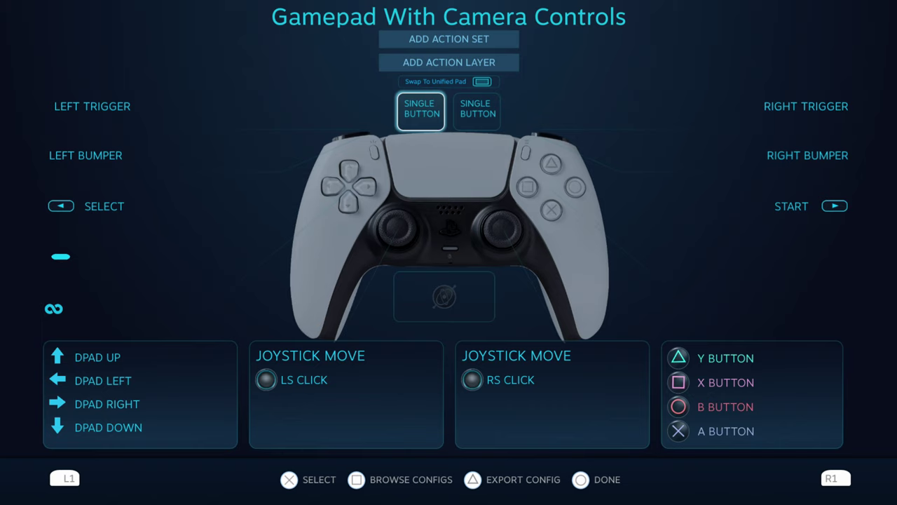
{"action": "key", "text": "Up"}
{"action": "key", "text": "Down"}
{"action": "key", "text": "Down"}
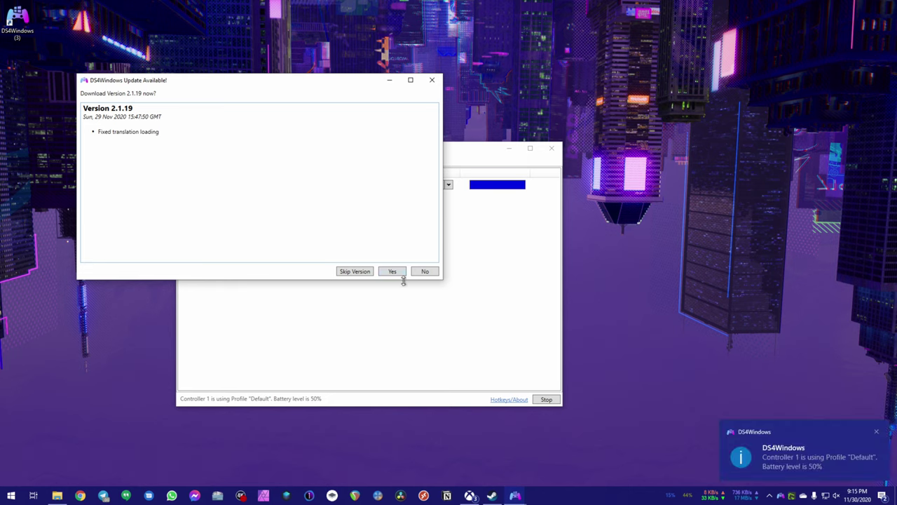
In DS4Windows, skip the version 2.1.19 update and look over the Controller/Driver Setup window with its ViGEmBus driver step before closing it.
{"action": "left_click", "coordinate": [356, 271]}
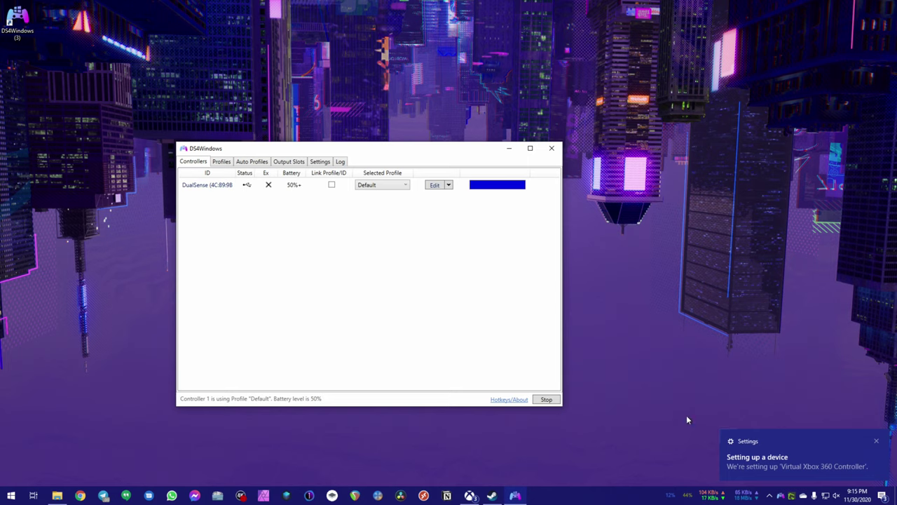
{"action": "left_click", "coordinate": [319, 162]}
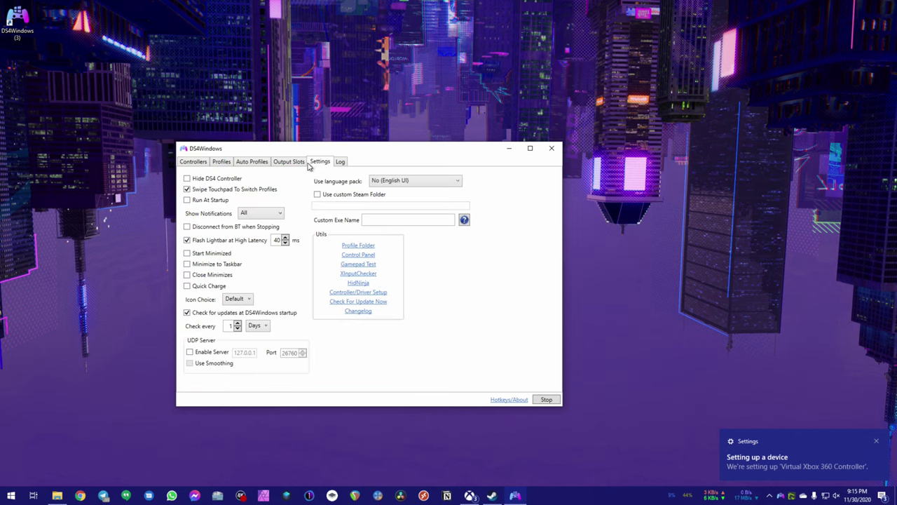
{"action": "left_click", "coordinate": [371, 297]}
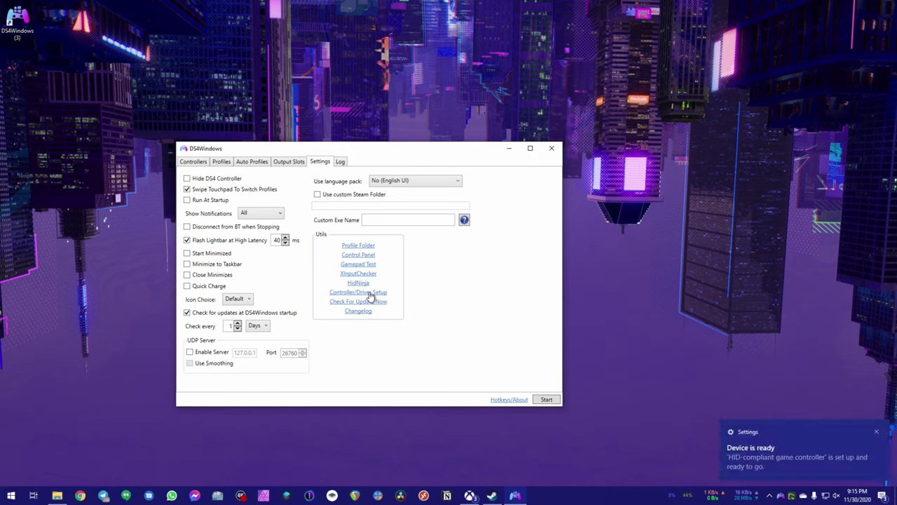
{"action": "left_click", "coordinate": [399, 306]}
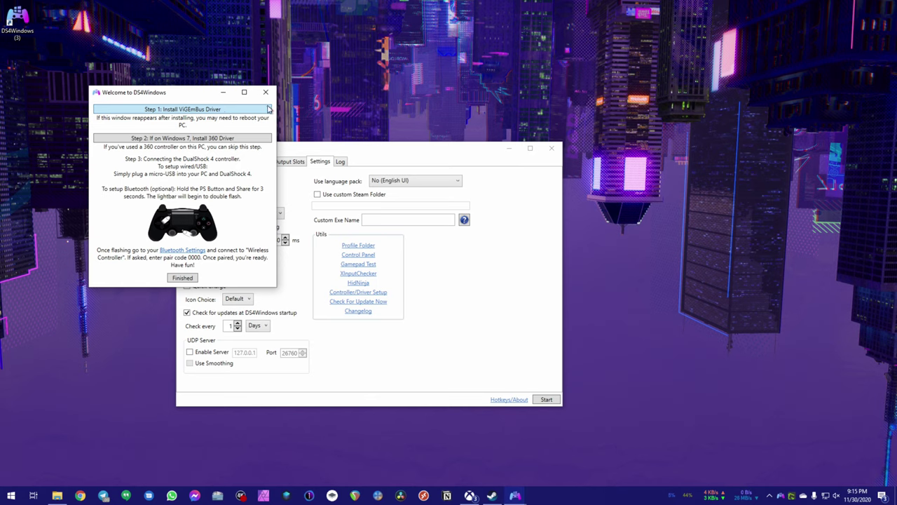
{"action": "left_click", "coordinate": [267, 93]}
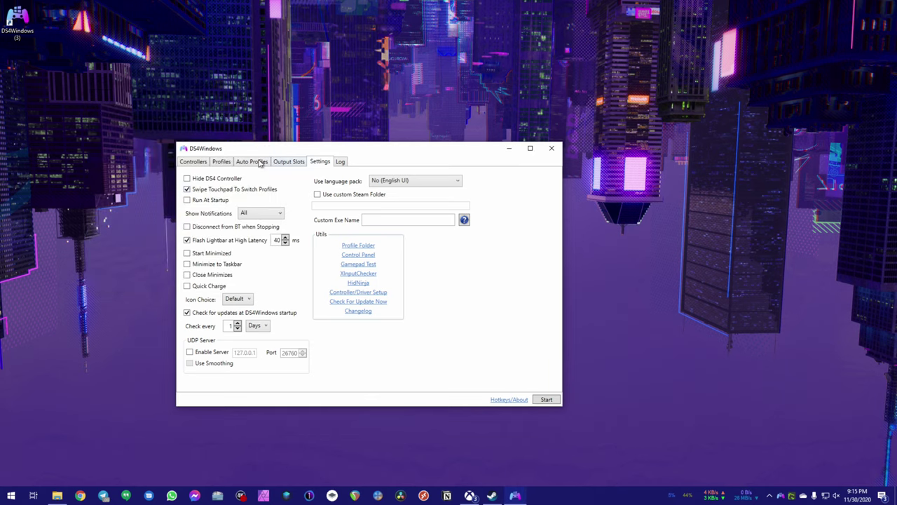
{"action": "left_click", "coordinate": [218, 162]}
{"action": "left_click", "coordinate": [196, 176]}
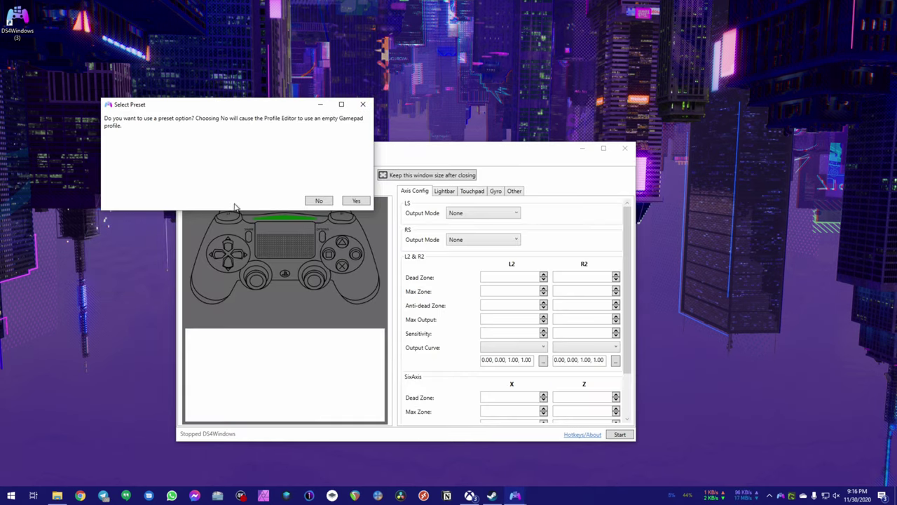
{"action": "left_click", "coordinate": [321, 201]}
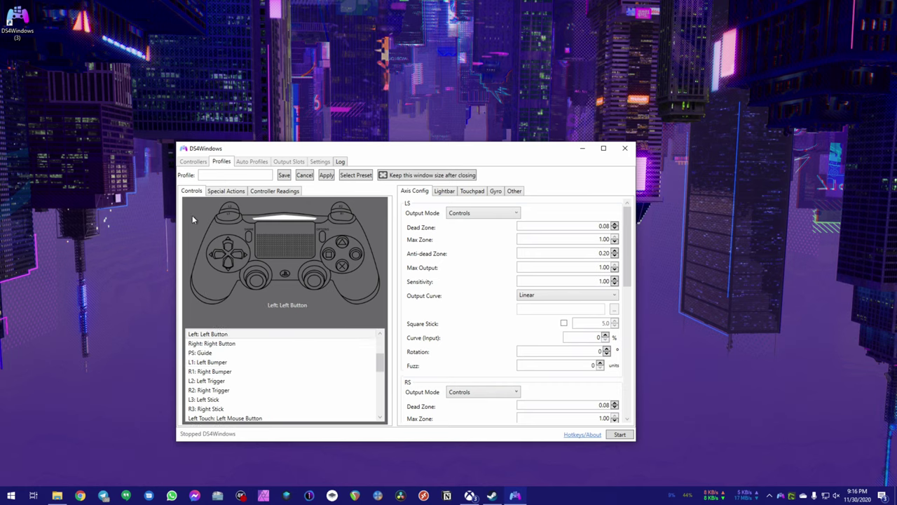
{"action": "left_click", "coordinate": [238, 193]}
{"action": "left_click", "coordinate": [274, 194]}
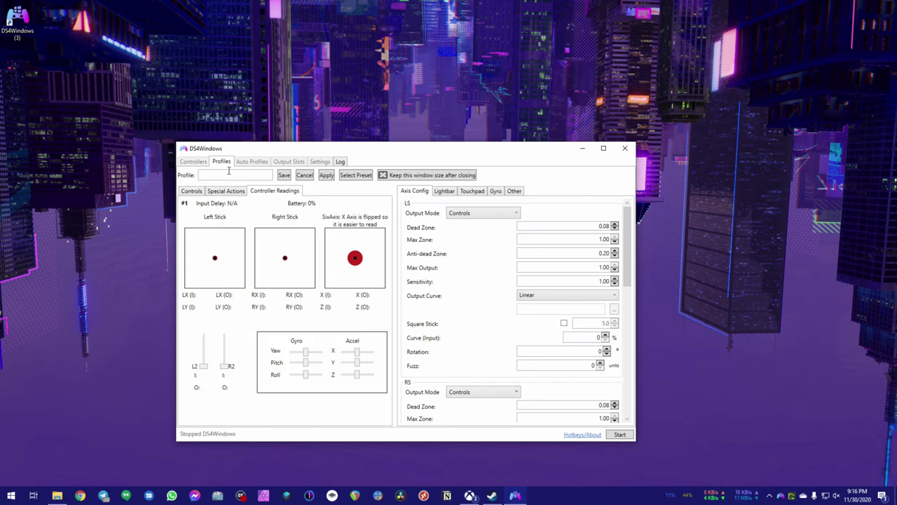
{"action": "left_click", "coordinate": [304, 175]}
Start the DS4Windows controller service and open the Default profile for editing, looking over its controls, readings and special actions.
{"action": "left_click", "coordinate": [536, 398]}
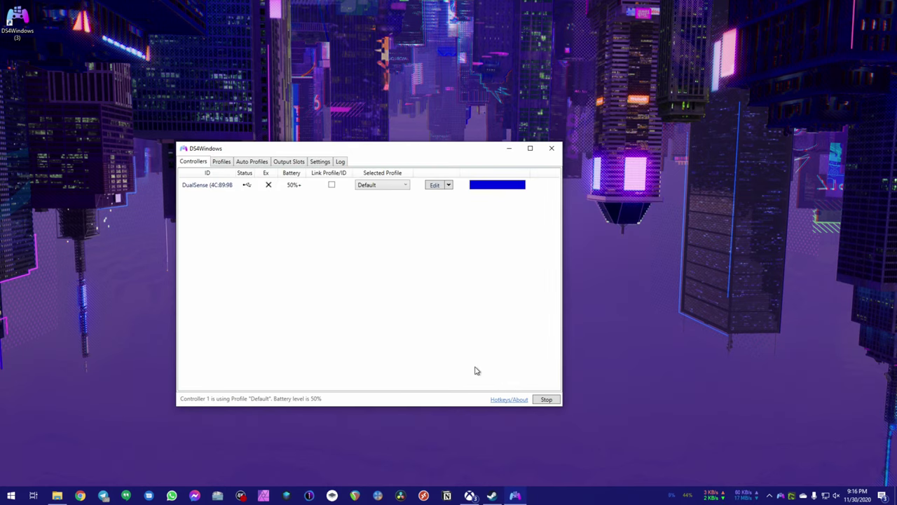
{"action": "left_click", "coordinate": [232, 185]}
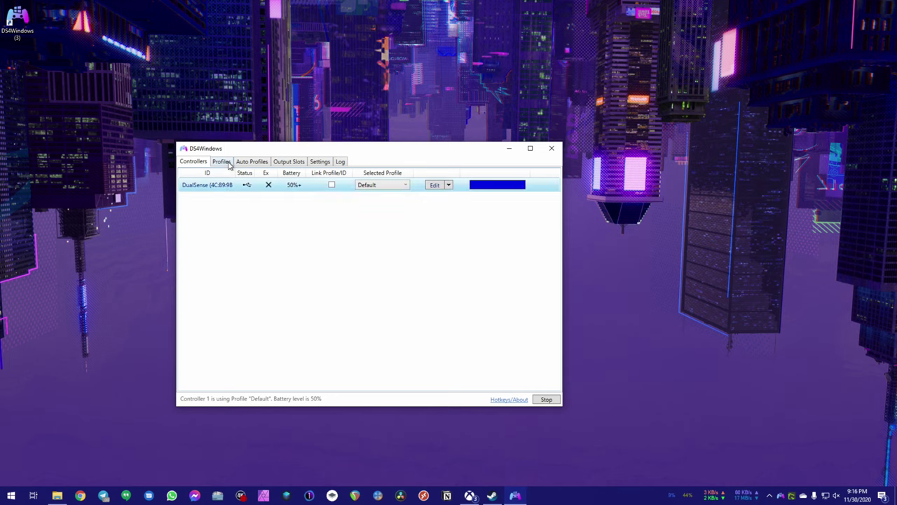
{"action": "left_click", "coordinate": [223, 162]}
{"action": "left_click", "coordinate": [247, 162]}
{"action": "left_click", "coordinate": [223, 161]}
{"action": "double_click", "coordinate": [206, 188]}
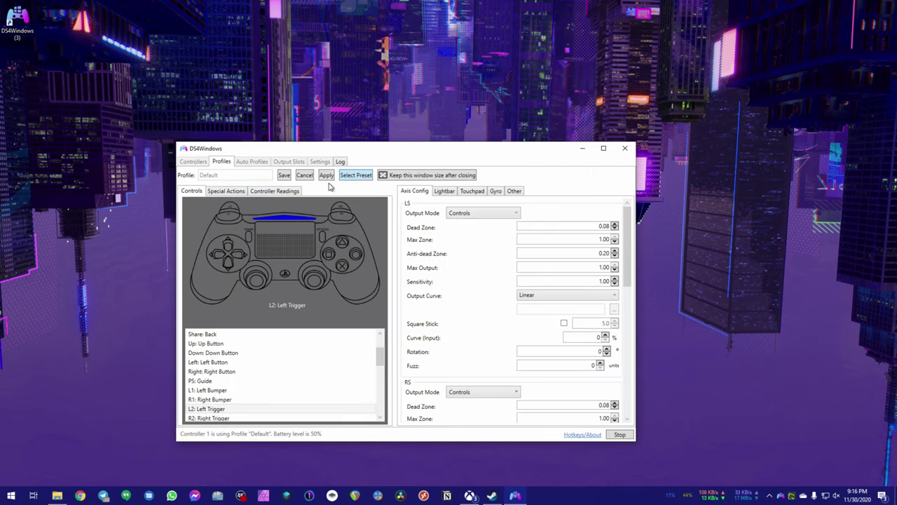
{"action": "left_click", "coordinate": [273, 192]}
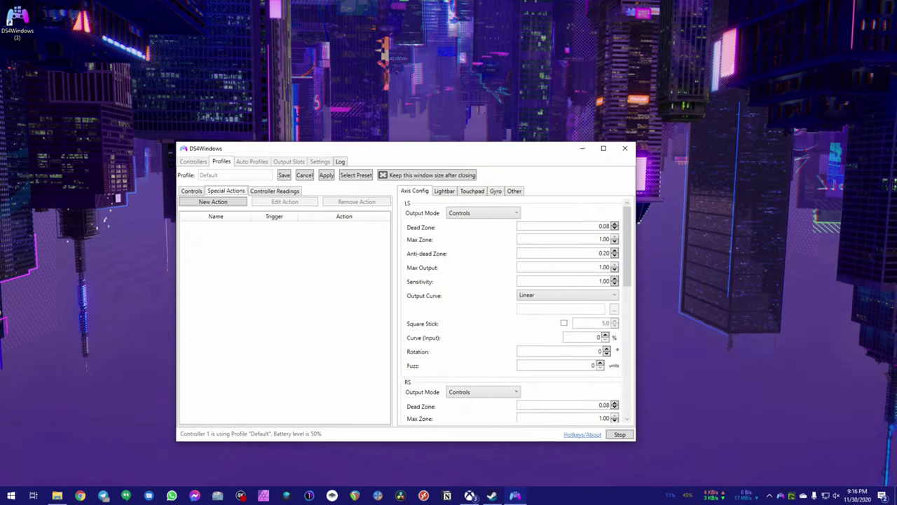
Switch to the Xbox app and browse the Game Pass page from the featured titles through the Leaving soon row and back to Recently added.
{"action": "left_click", "coordinate": [479, 496]}
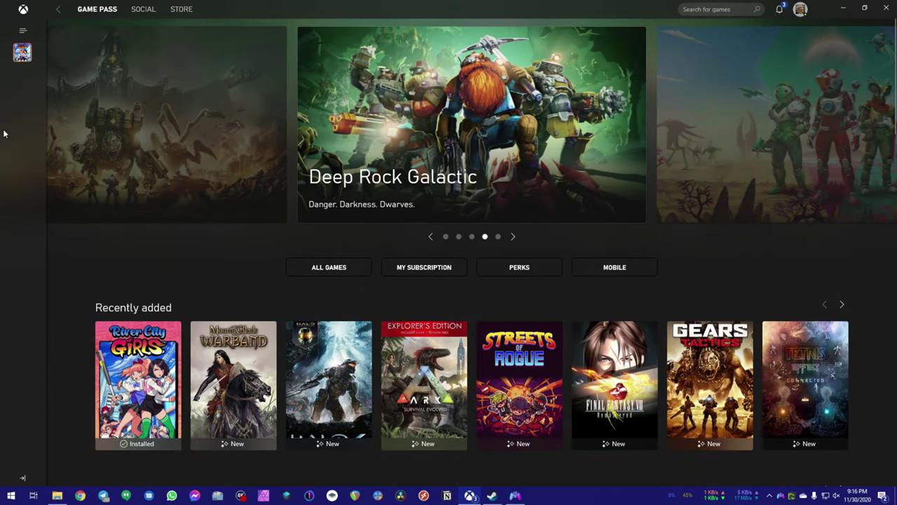
{"action": "key", "text": "Down"}
{"action": "scroll", "coordinate": [22, 478], "scroll_direction": "down", "scroll_amount": 4}
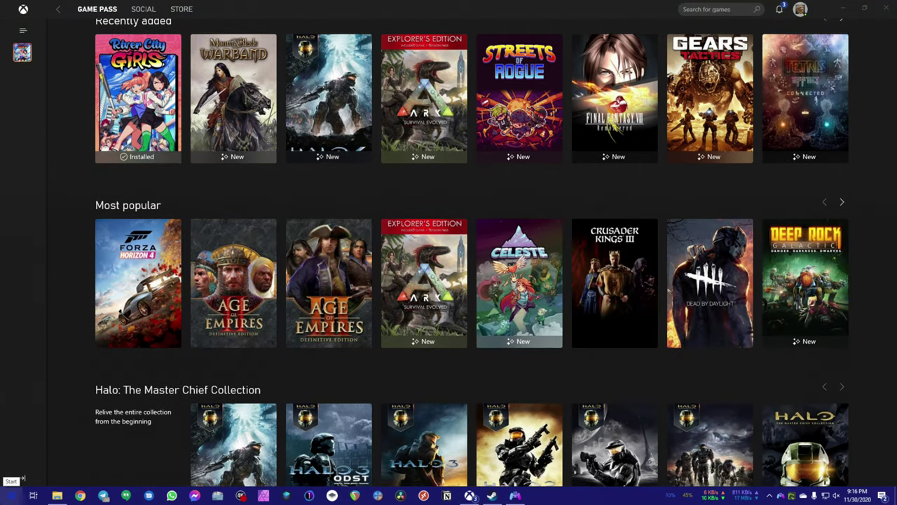
{"action": "scroll", "coordinate": [490, 378], "scroll_direction": "up", "scroll_amount": 4}
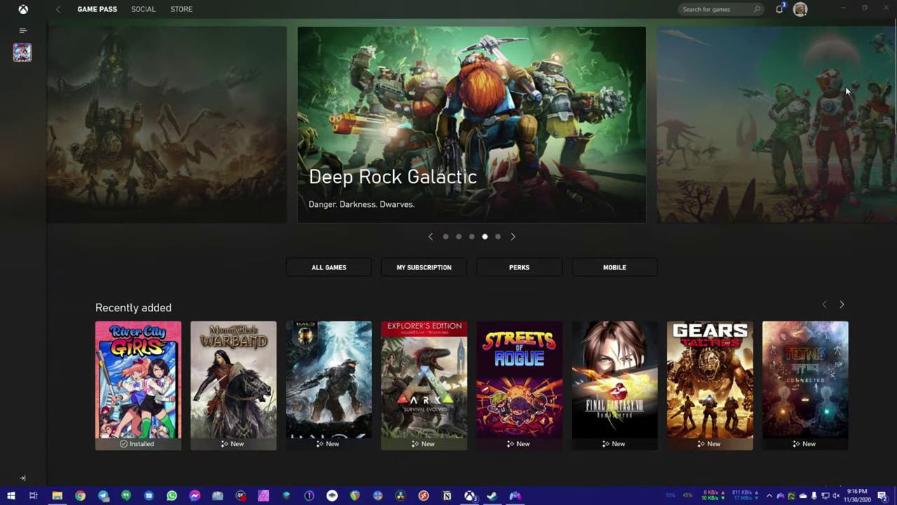
{"action": "scroll", "coordinate": [796, 289], "scroll_direction": "down", "scroll_amount": 2}
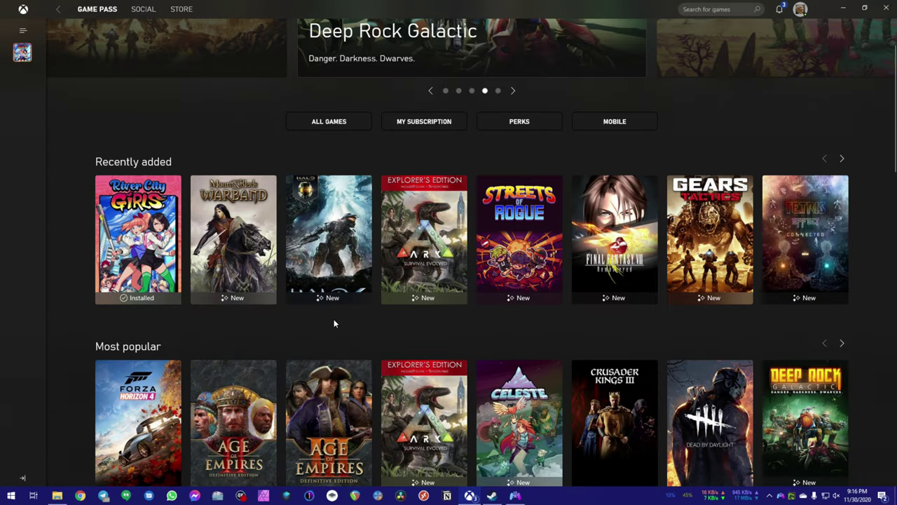
{"action": "scroll", "coordinate": [205, 249], "scroll_direction": "down", "scroll_amount": 2}
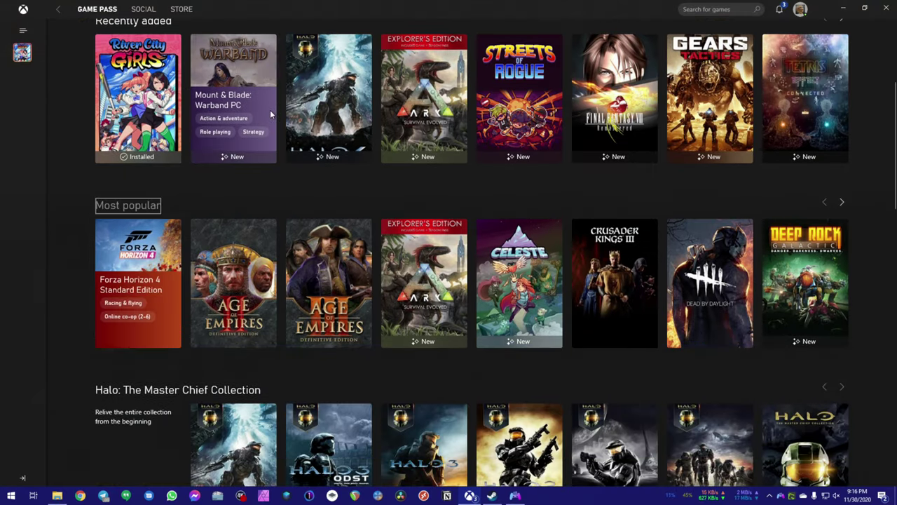
{"action": "scroll", "coordinate": [270, 110], "scroll_direction": "down", "scroll_amount": 10}
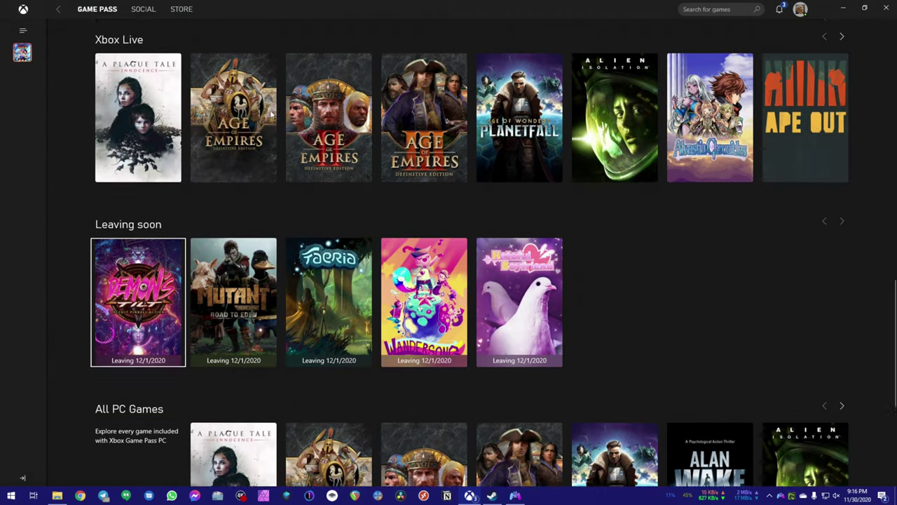
{"action": "scroll", "coordinate": [270, 110], "scroll_direction": "up", "scroll_amount": 12}
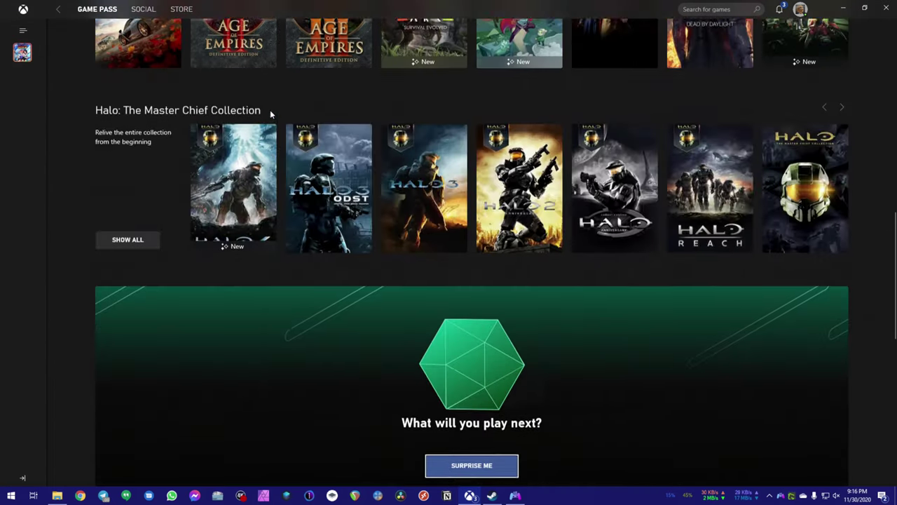
{"action": "scroll", "coordinate": [270, 114], "scroll_direction": "down", "scroll_amount": 3}
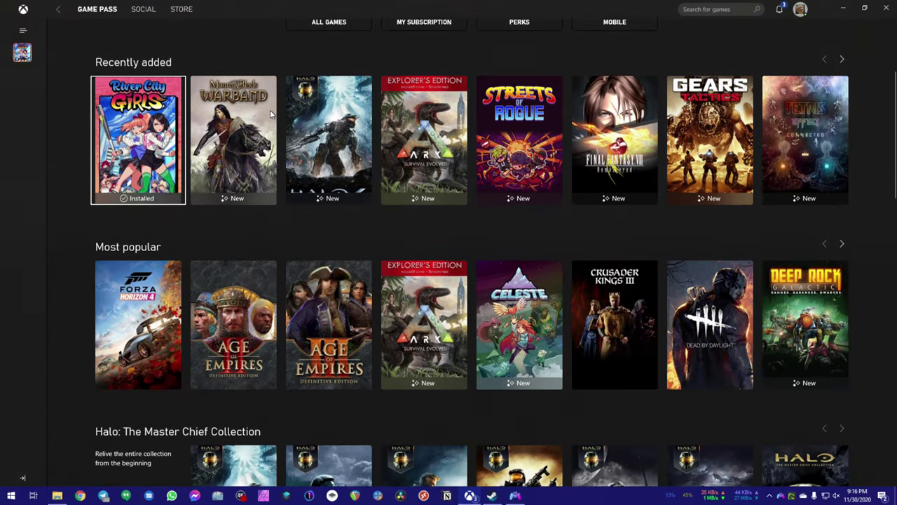
{"action": "mouse_move", "coordinate": [270, 110]}
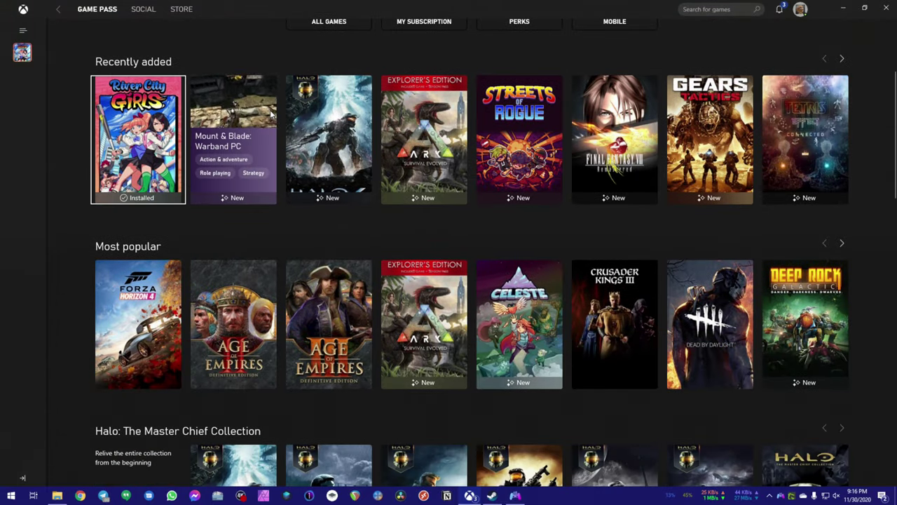
{"action": "scroll", "coordinate": [271, 113], "scroll_direction": "up", "scroll_amount": 5}
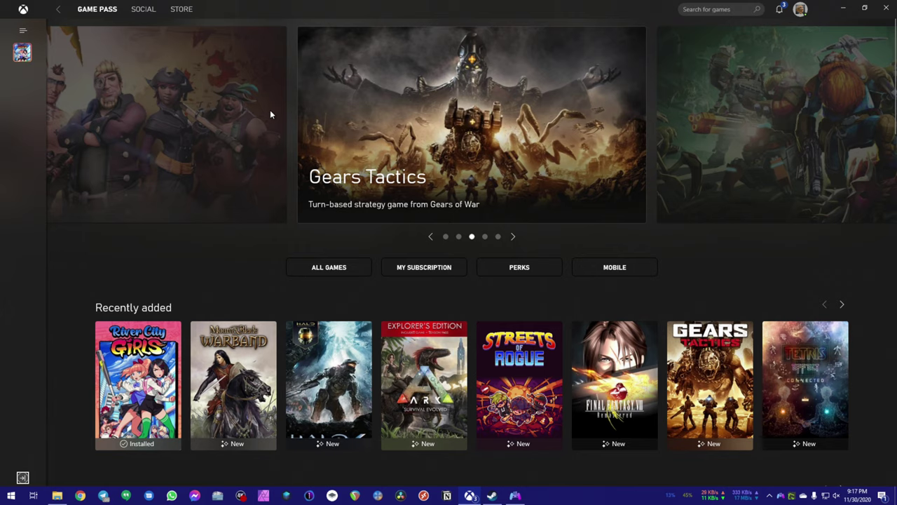
{"action": "scroll", "coordinate": [270, 109], "scroll_direction": "down", "scroll_amount": 1}
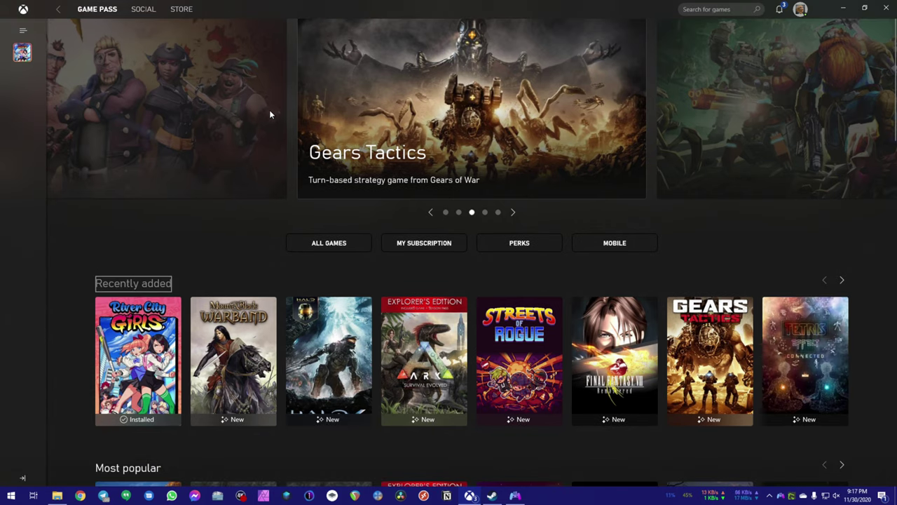
{"action": "scroll", "coordinate": [269, 110], "scroll_direction": "down", "scroll_amount": 3}
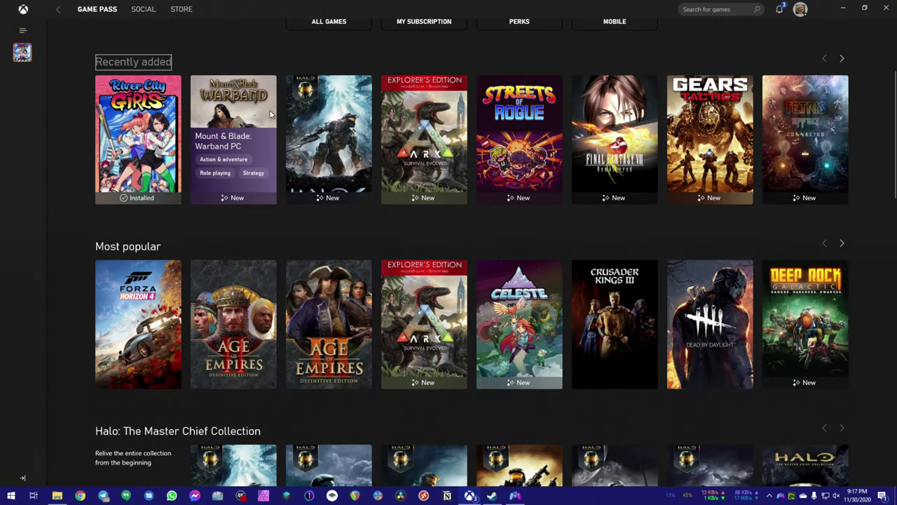
{"action": "key", "text": "Return"}
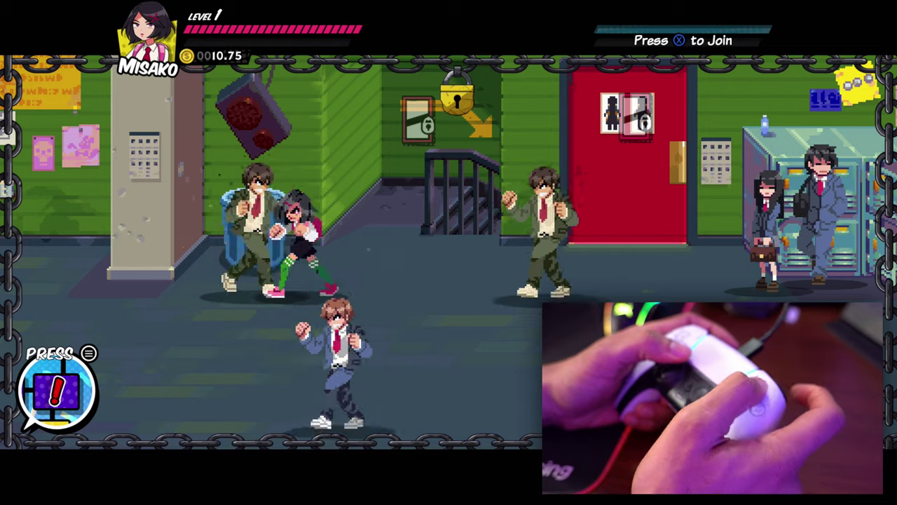
Try the controller in River City Girls by checking the River City High map and fighting the enemies in the hallway.
{"action": "key", "text": "m"}
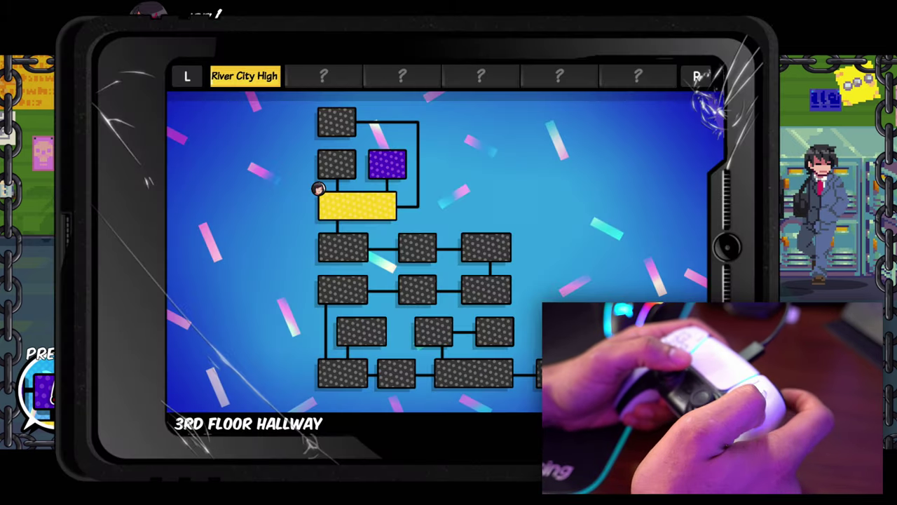
{"action": "key", "text": "m"}
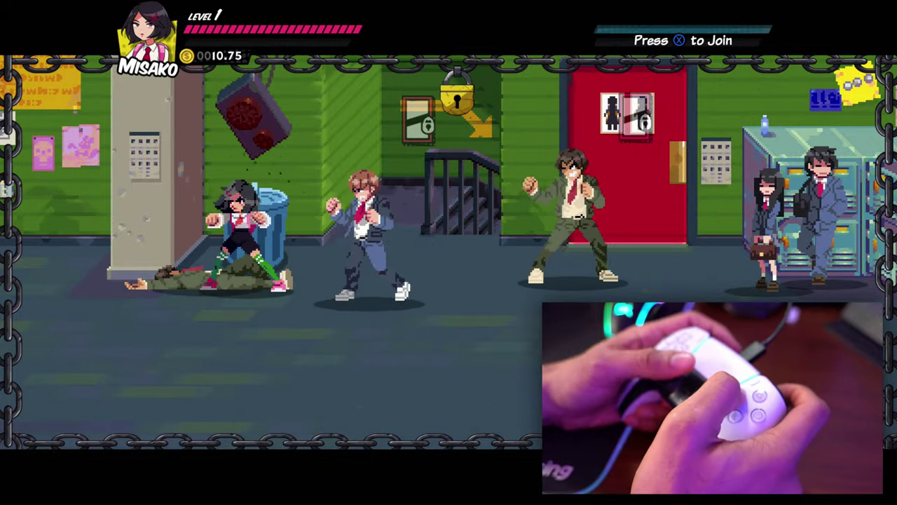
{"action": "key", "text": "Left"}
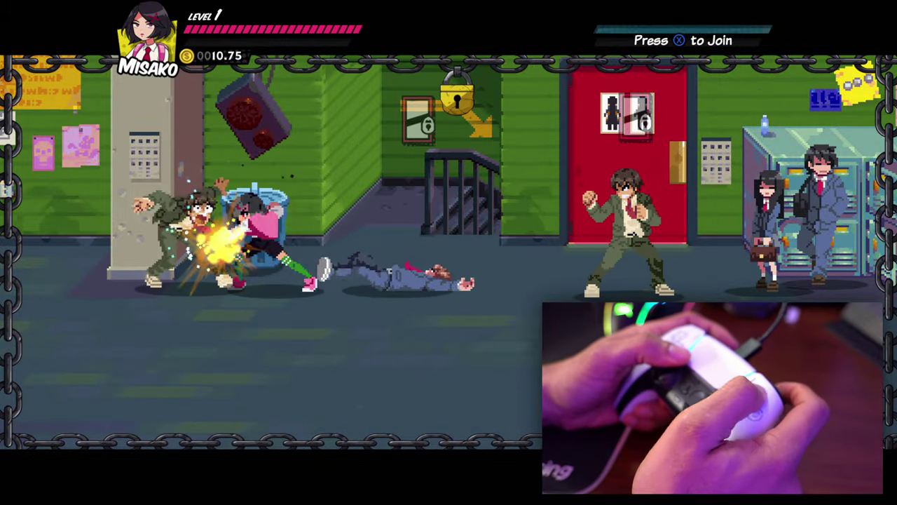
{"action": "key", "text": "Right"}
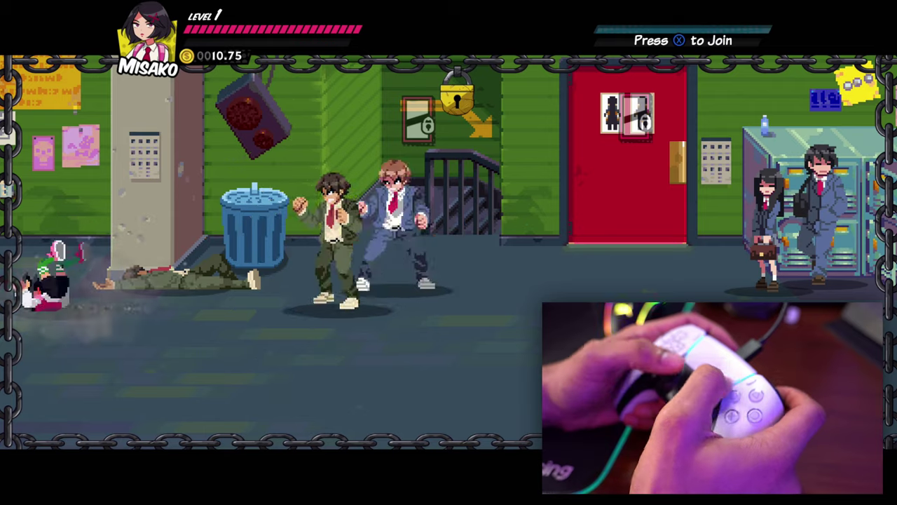
Bring up the Xbox Game Bar over River City Girls, show its Capture widget and return to the game.
{"action": "key", "text": "super+g"}
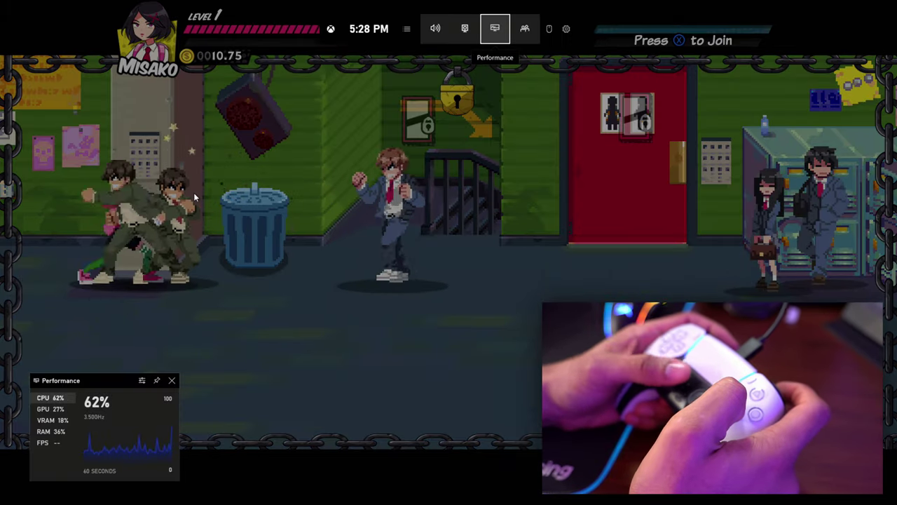
{"action": "key", "text": "Right"}
{"action": "key", "text": "Right"}
{"action": "key", "text": "Left"}
{"action": "key", "text": "Left"}
{"action": "key", "text": "Left"}
{"action": "key", "text": "Return"}
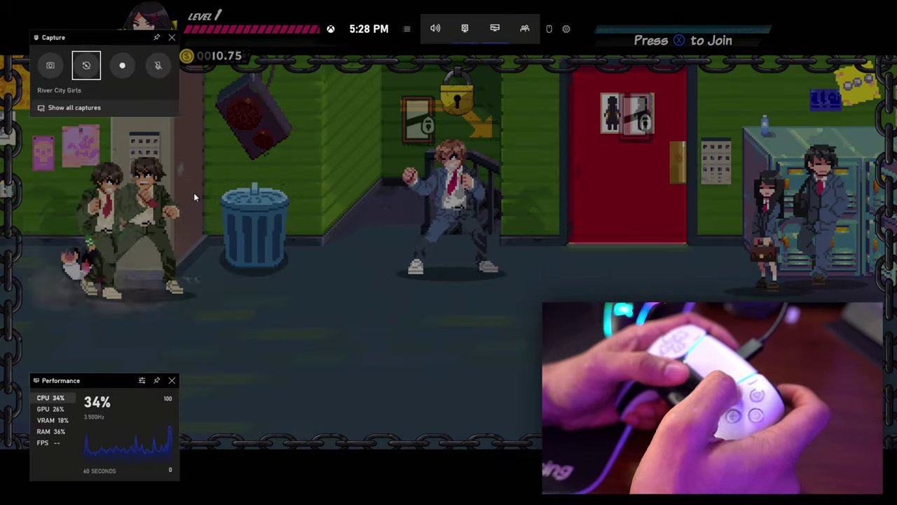
{"action": "key", "text": "Right"}
{"action": "key", "text": "Return"}
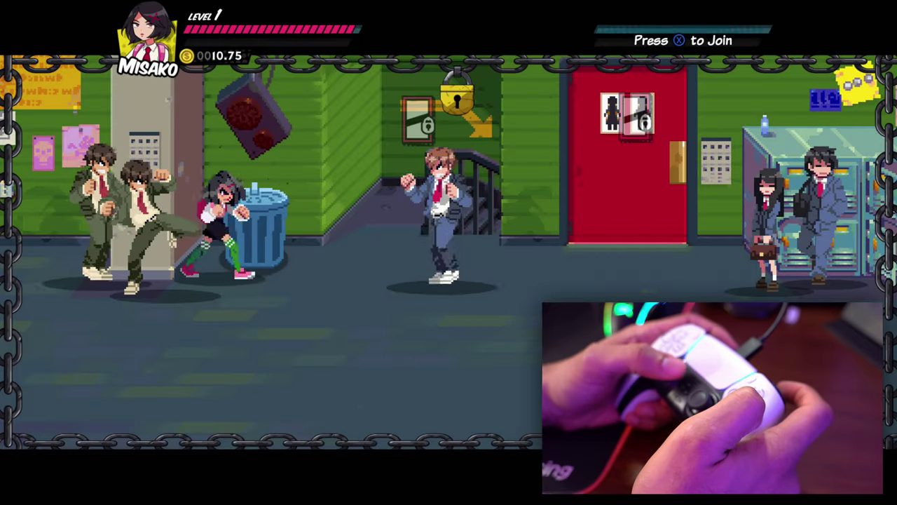